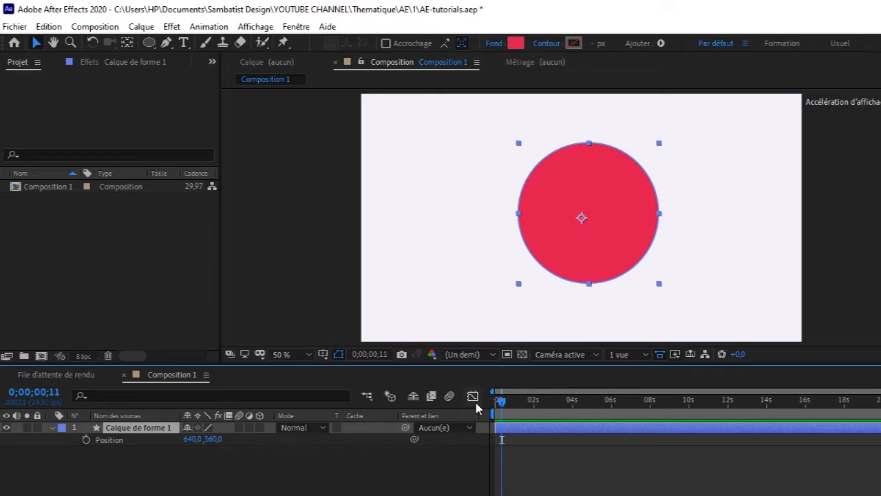
Step: Start animating the Position of Calque de forme 1 with a keyframe at frame 16
key(Page_Down)
key(Page_Down)
key(Page_Down)
key(Page_Down)
key(Page_Down)
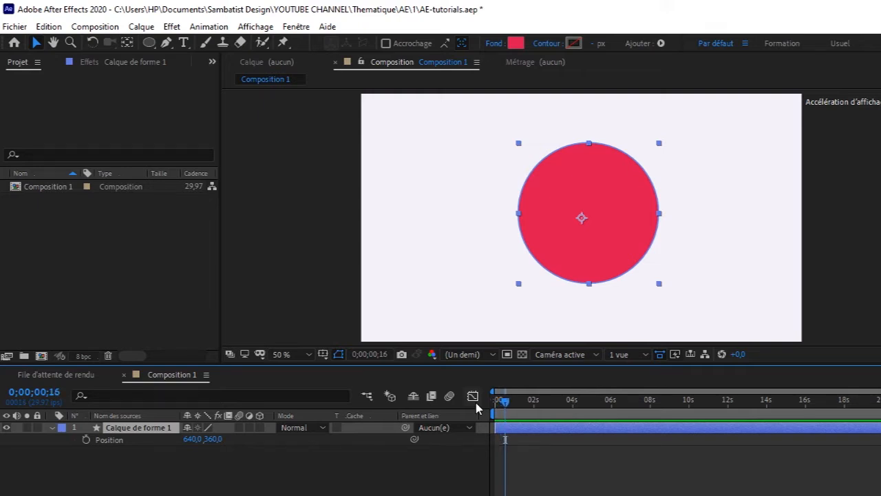
click(86, 440)
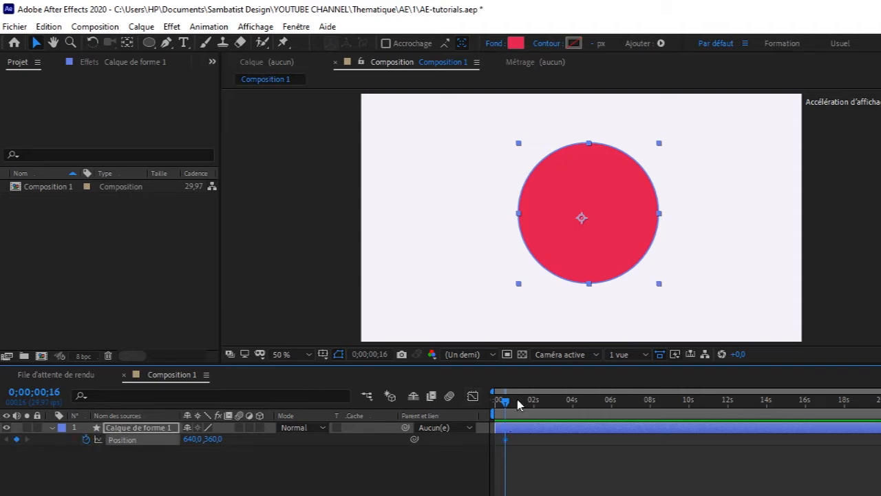
Step: At frame 0, set the circle's Position to -233,360 so that it starts outside the canvas
drag(506, 402, 494, 403)
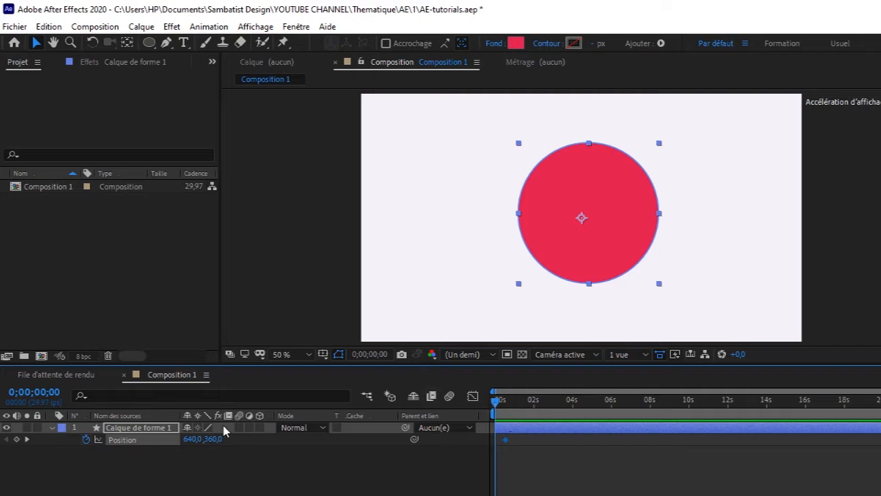
drag(199, 441, 7, 454)
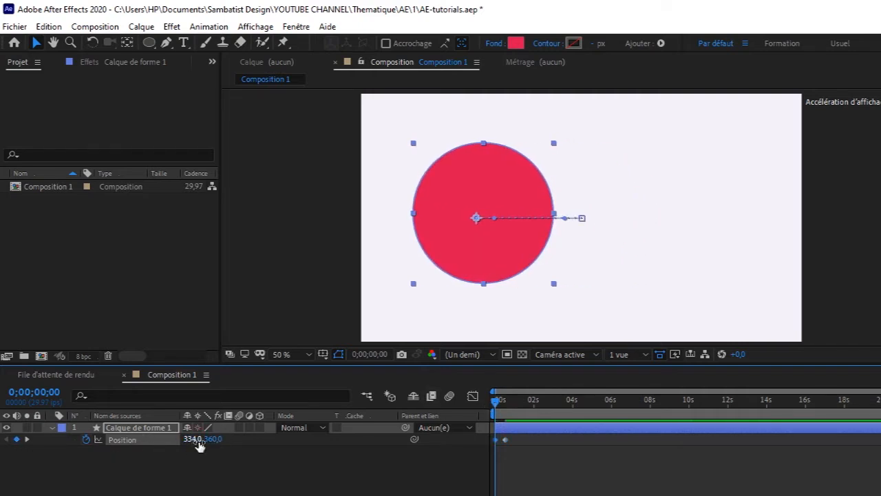
drag(124, 438, 1, 441)
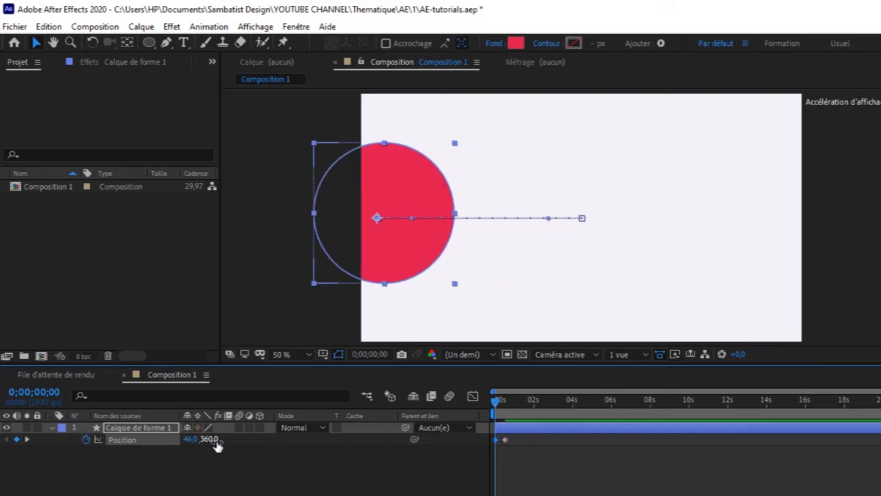
drag(196, 441, 4, 440)
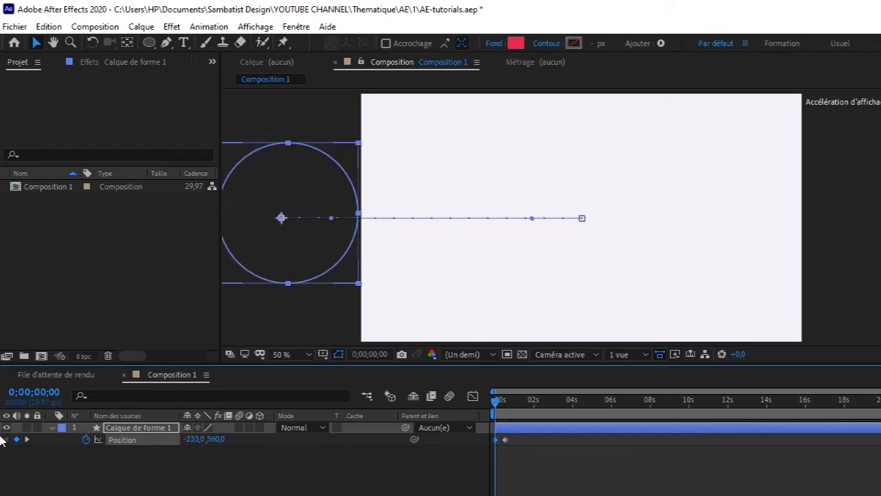
Step: Split the circle layer at frame 21 and delete the part after the split
click(501, 402)
mouse_move(509, 406)
mouse_down()
mouse_move(518, 407)
mouse_move(509, 408)
mouse_up()
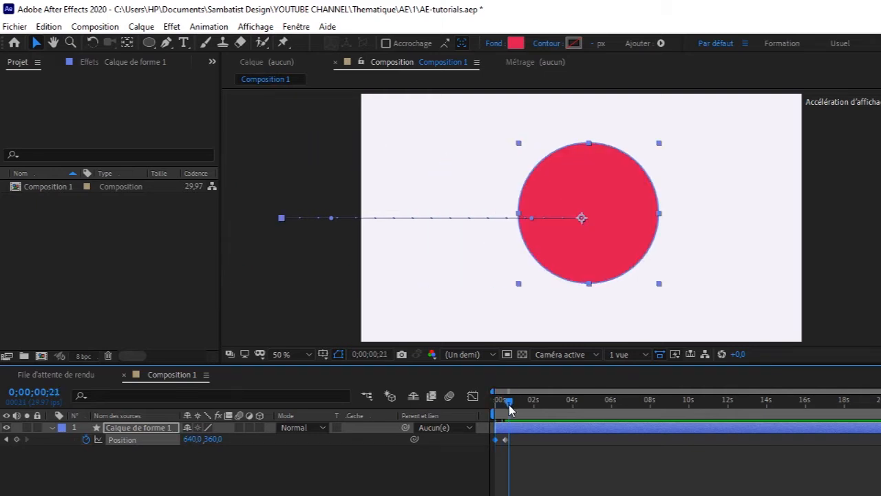
key(ctrl+d)
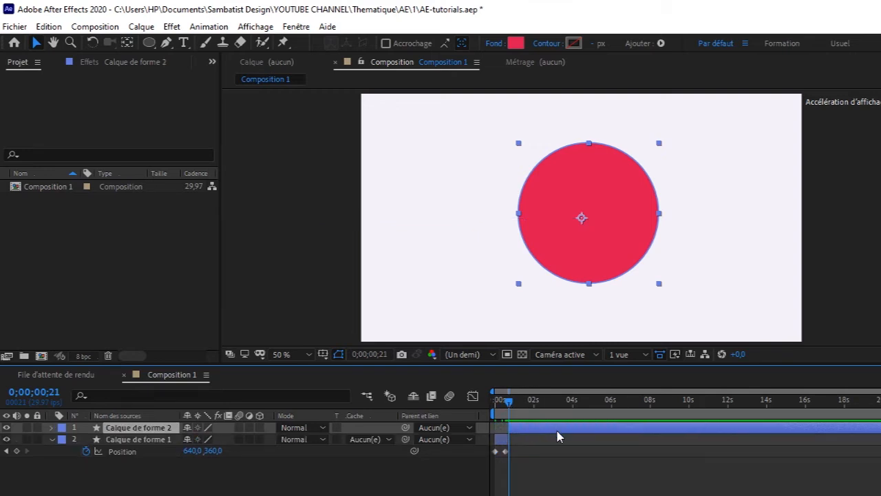
key(Delete)
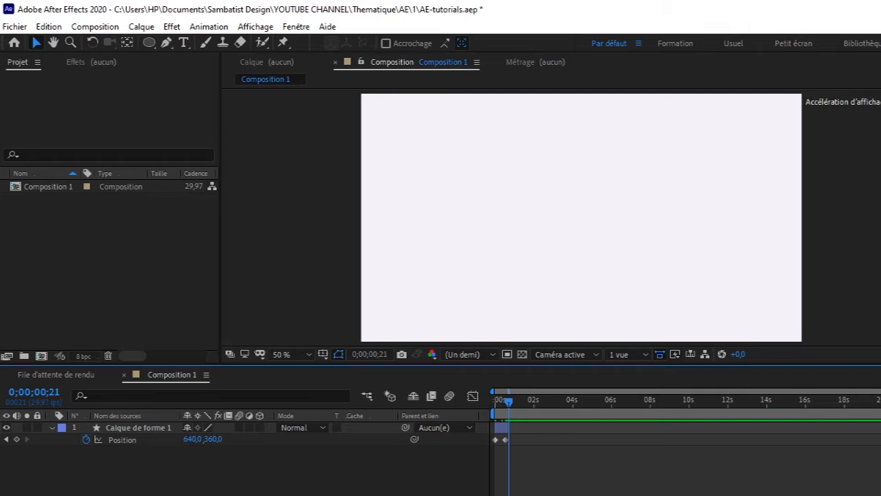
Step: Preview the circle's slide-in and extend its layer's end to about 01:15f
drag(880, 391, 641, 391)
drag(551, 400, 466, 412)
key(space)
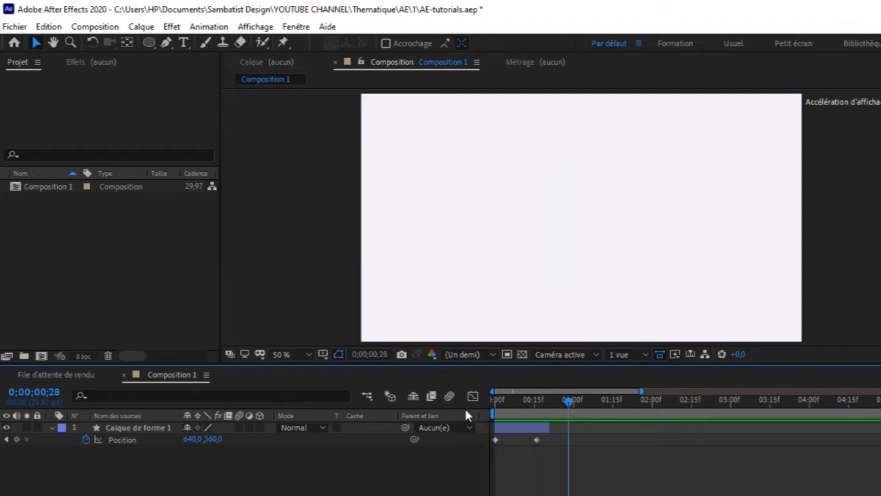
drag(566, 404, 477, 406)
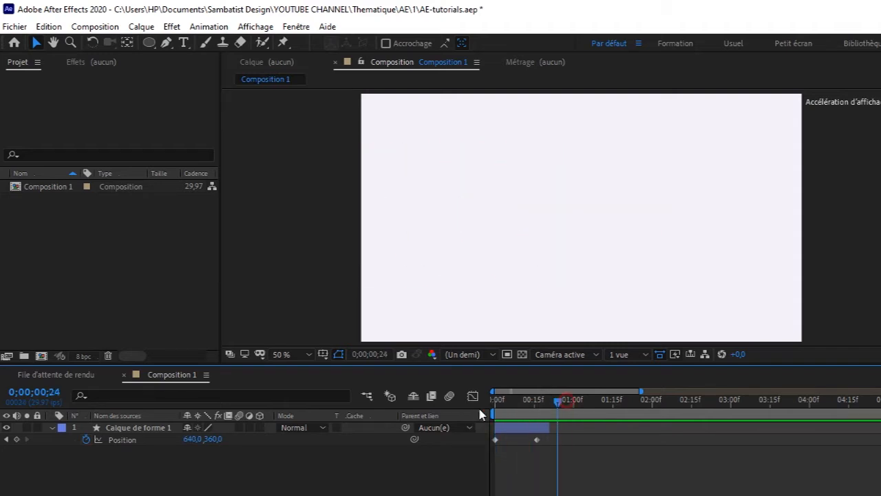
click(556, 427)
drag(556, 427, 614, 427)
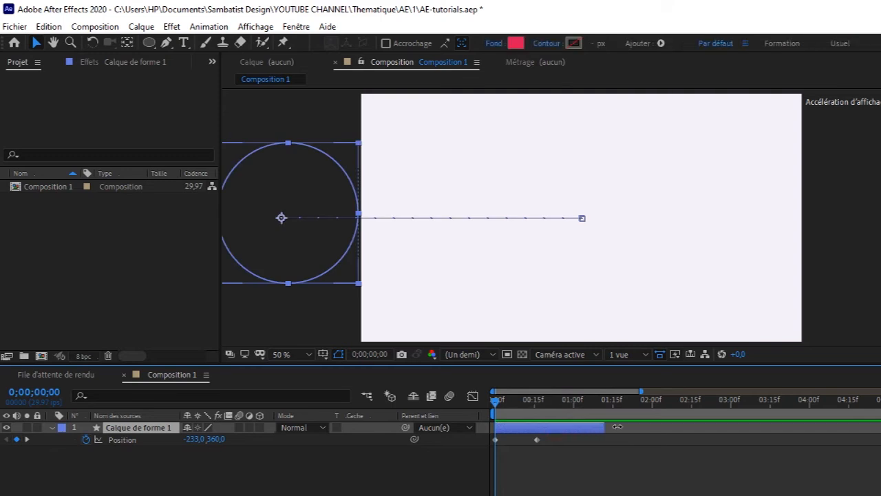
Step: Play back the circle's slide-in twice with the extended layer
key(space)
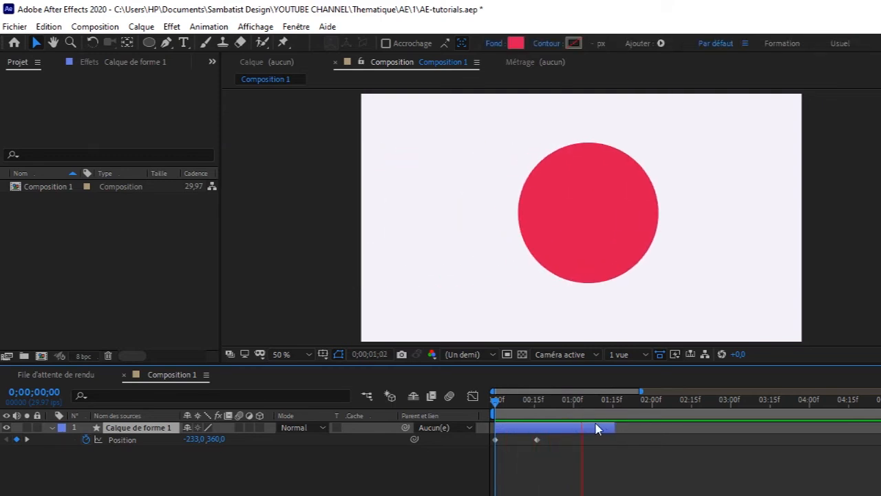
key(space)
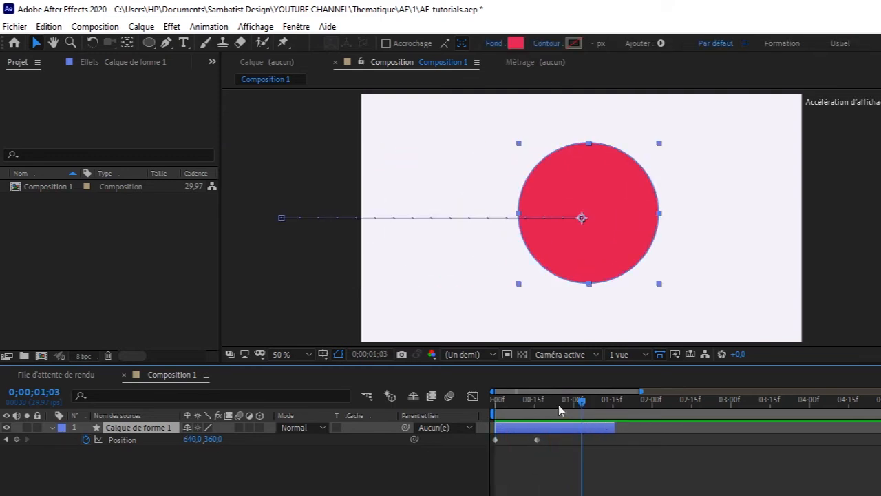
drag(584, 402, 565, 402)
key(Home)
key(space)
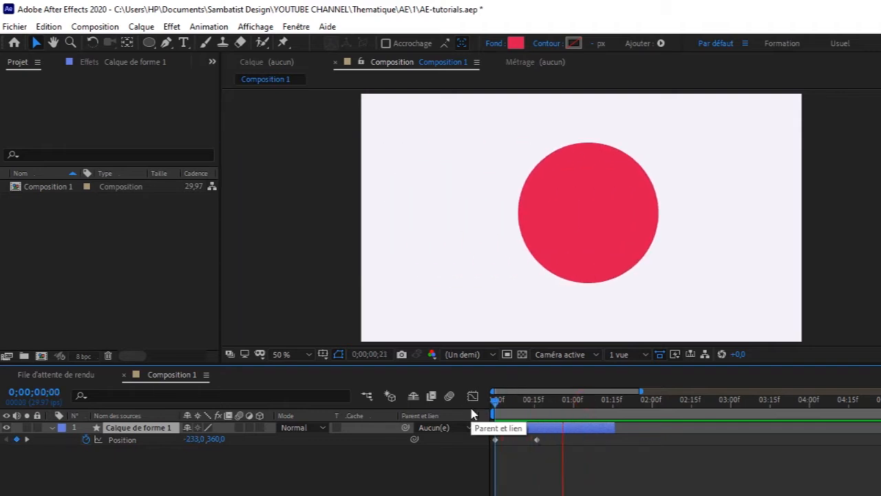
key(space)
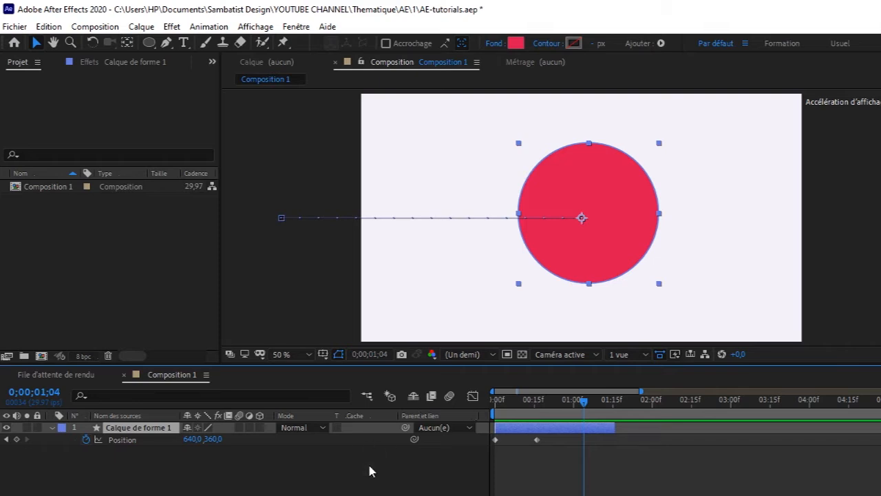
Step: Display the graph editor and set it to edit the speed graph
click(474, 397)
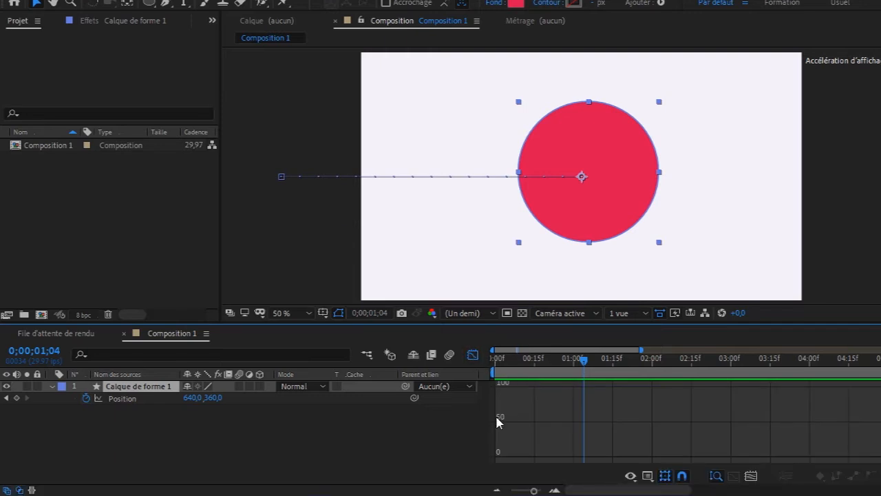
click(646, 475)
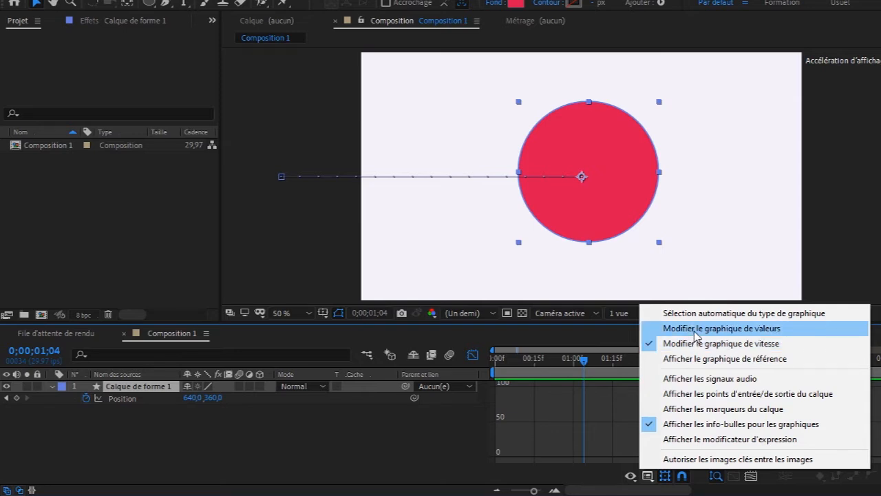
click(694, 331)
click(648, 479)
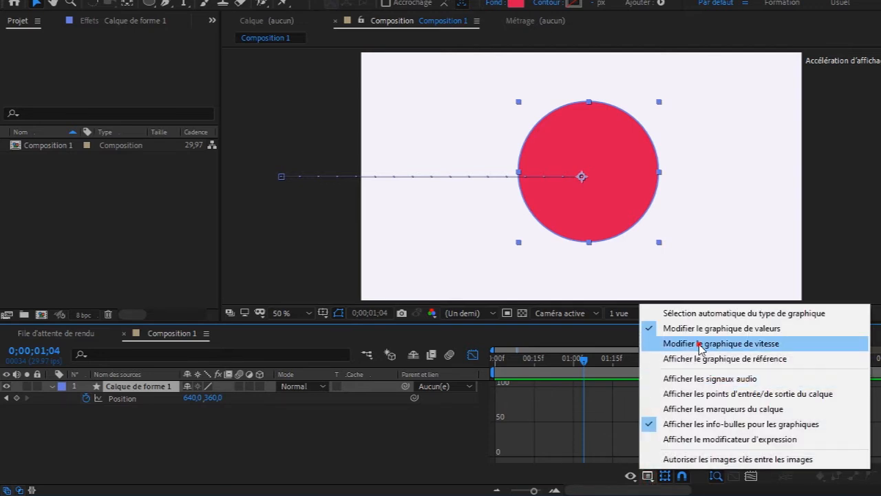
click(698, 343)
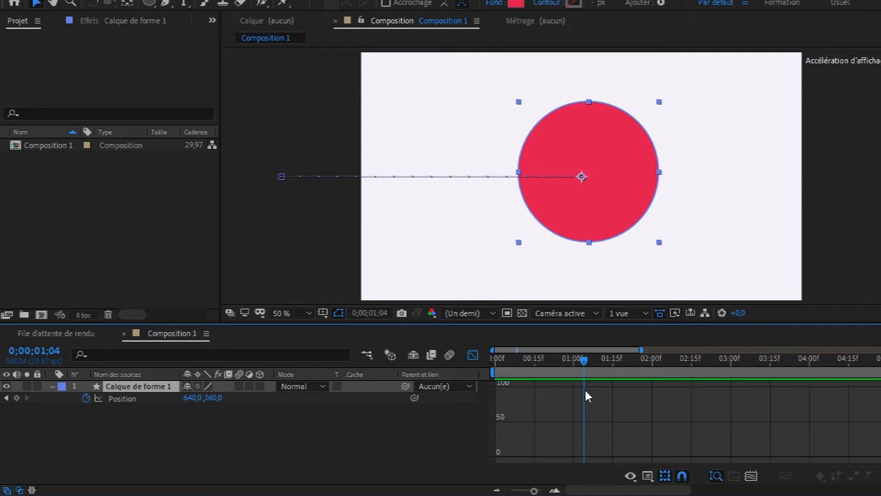
Step: Reshape the Position speed graph into a sharp central peak, with zero speed at both keyframes and the end keyframe at about frame 13
drag(583, 359, 493, 367)
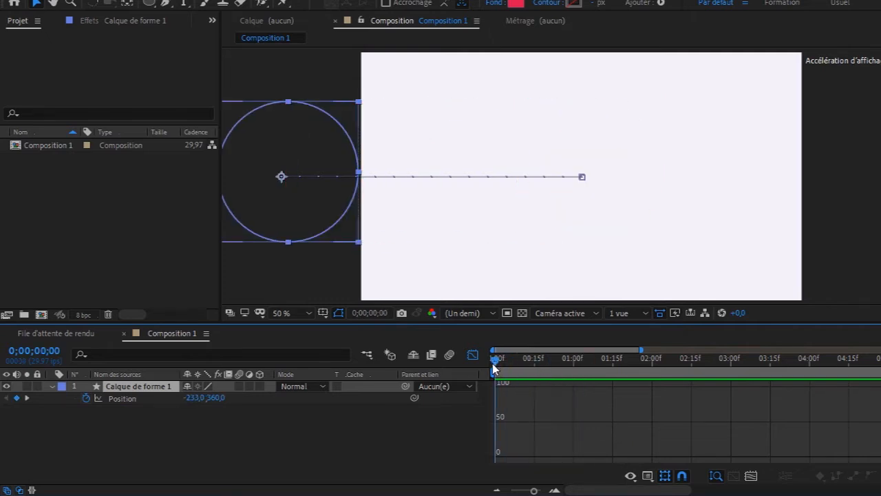
click(165, 398)
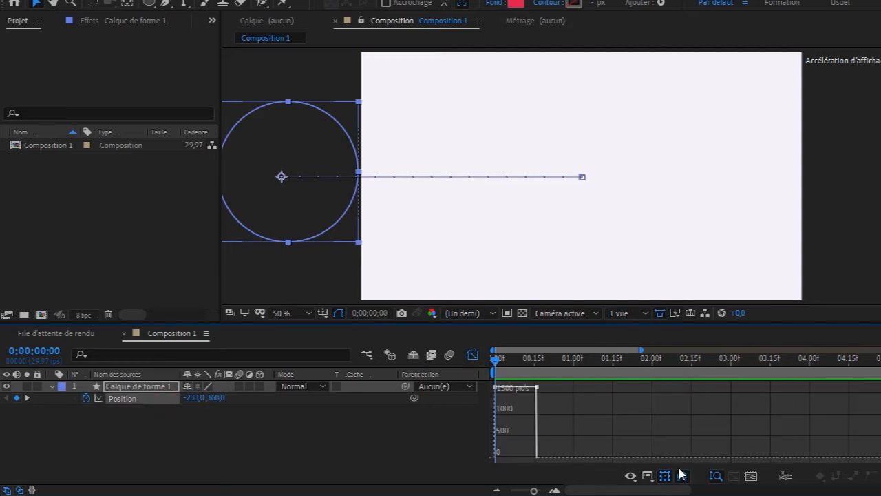
click(648, 476)
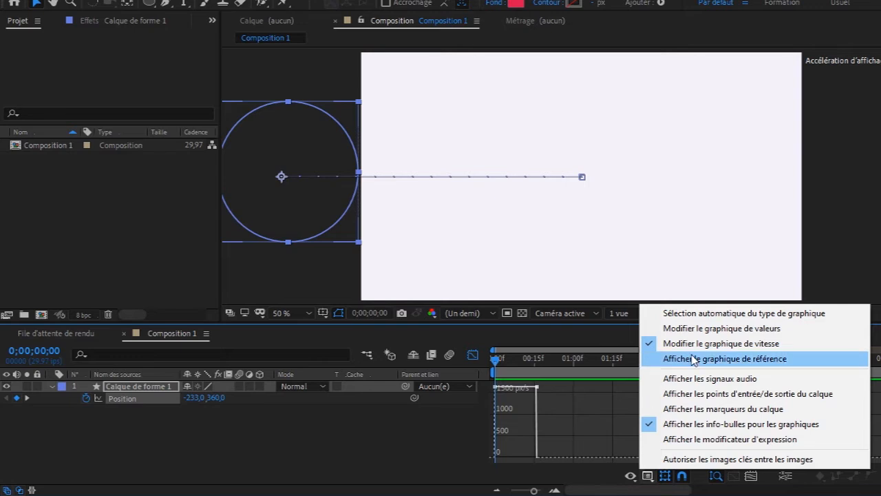
click(537, 388)
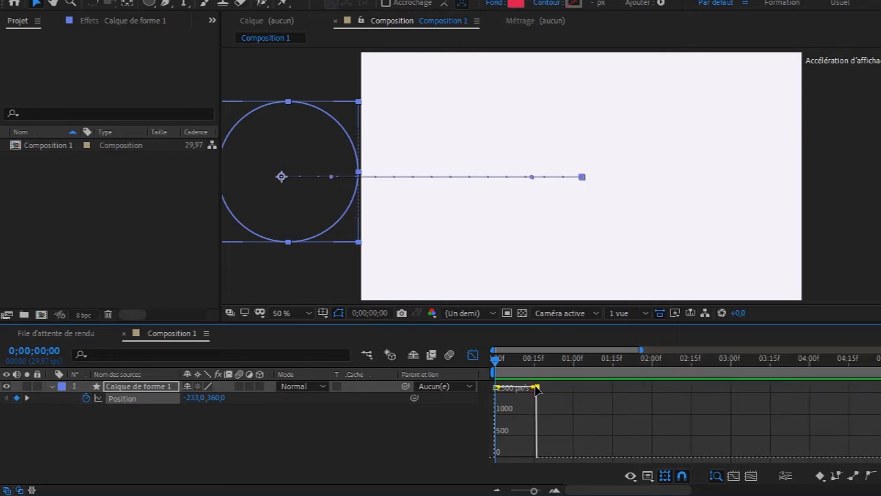
drag(537, 388, 520, 458)
drag(497, 418, 514, 457)
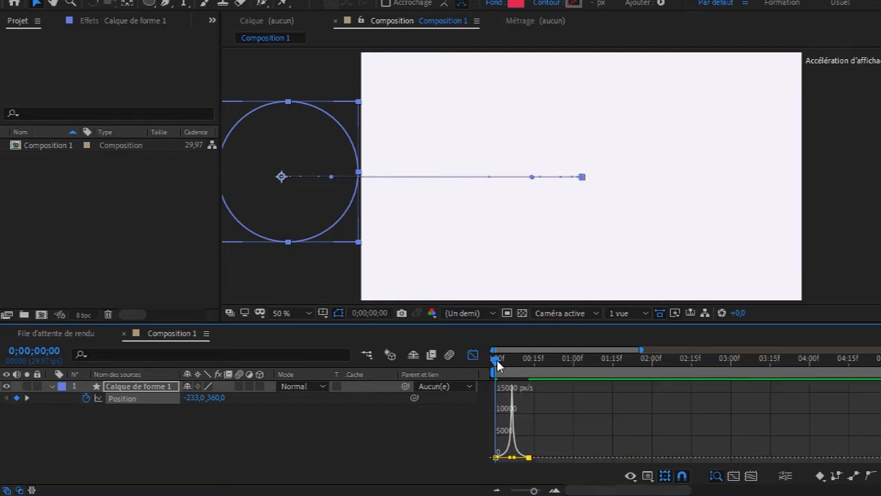
Step: Preview the eased slide-in, close the graph editor, and return to frame 0 after another playback
key(space)
key(space)
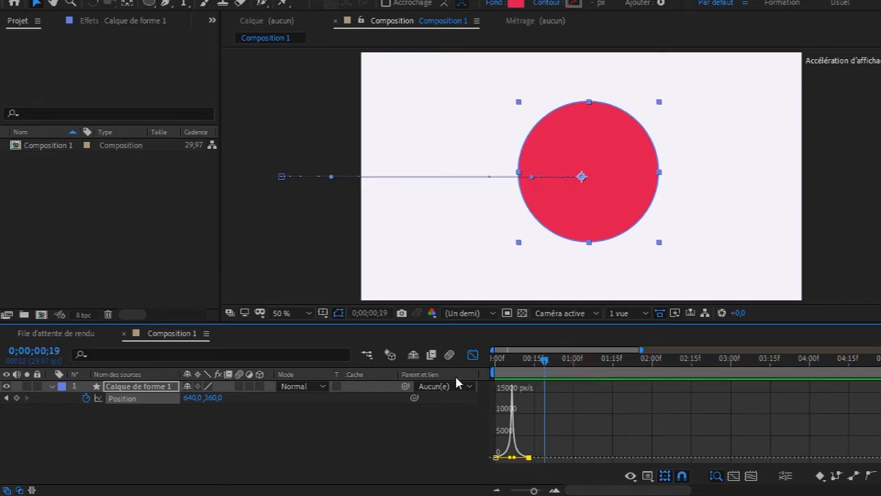
key(Home)
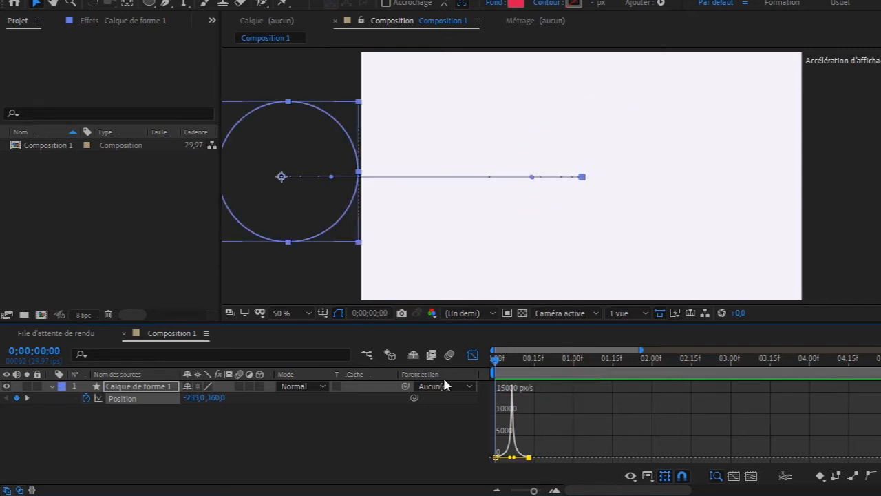
click(472, 355)
key(space)
key(space)
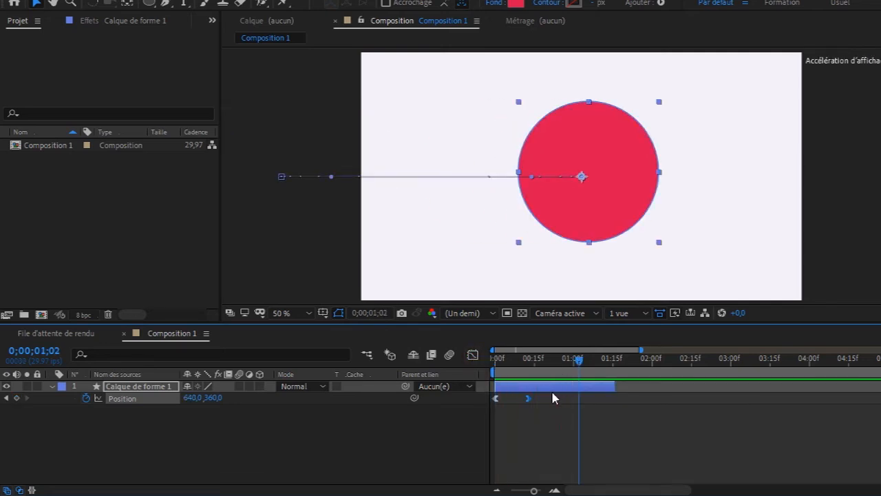
drag(579, 359, 486, 390)
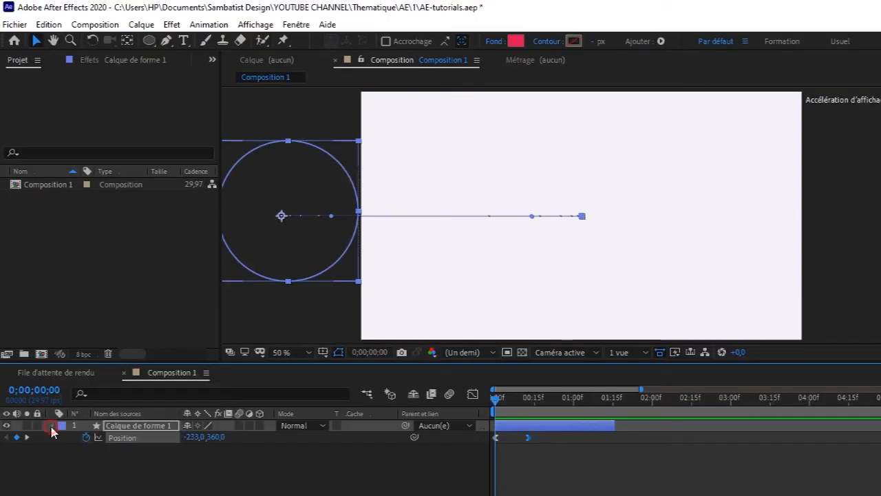
Step: Collapse the circle layer's properties, play to frame 21 and deselect the layer
click(52, 386)
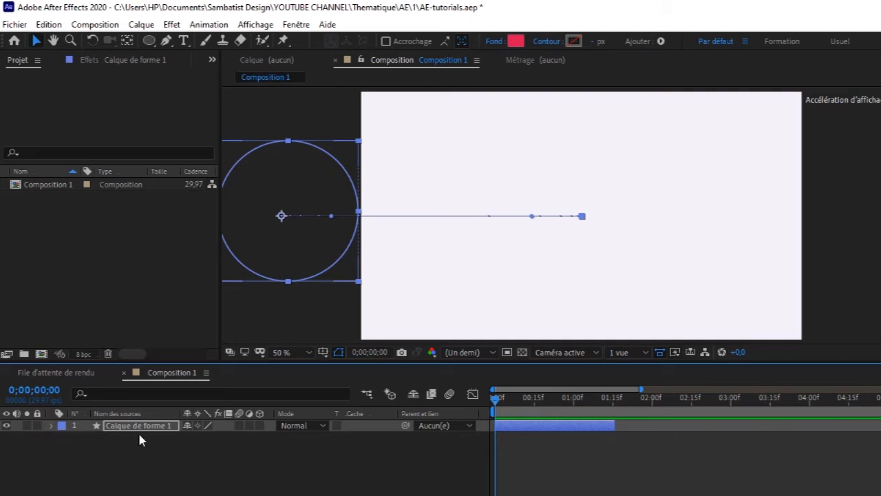
key(space)
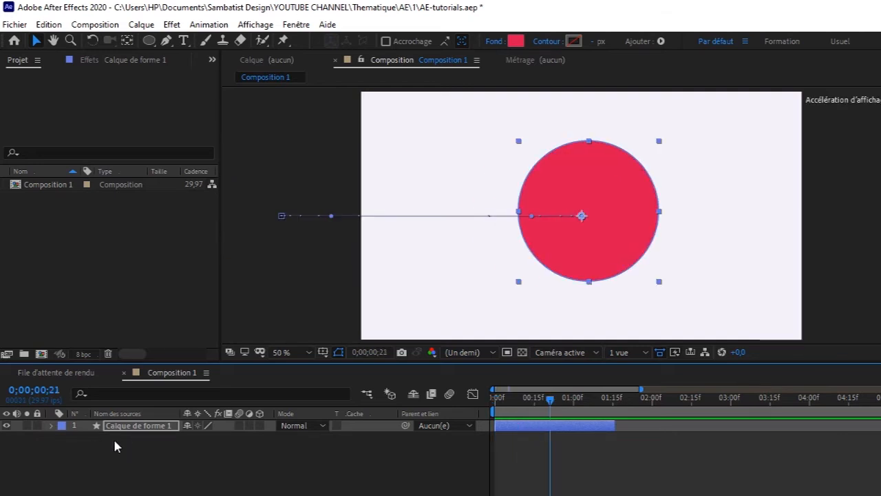
click(181, 446)
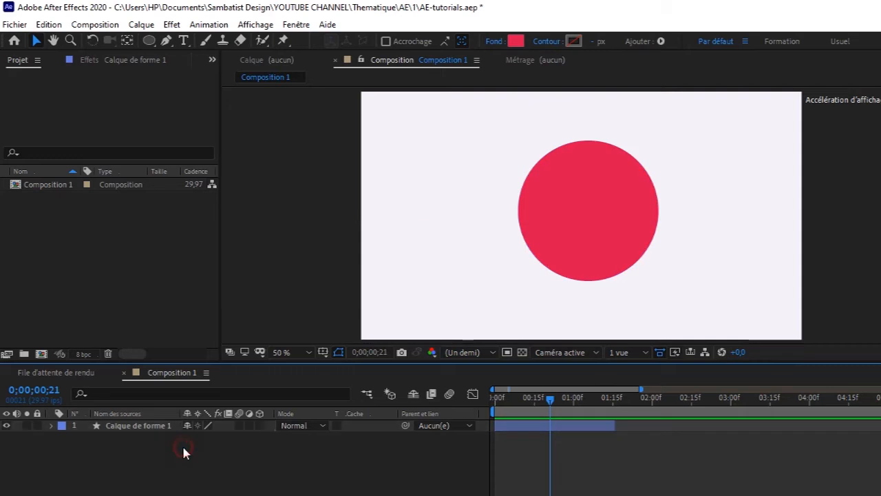
click(47, 428)
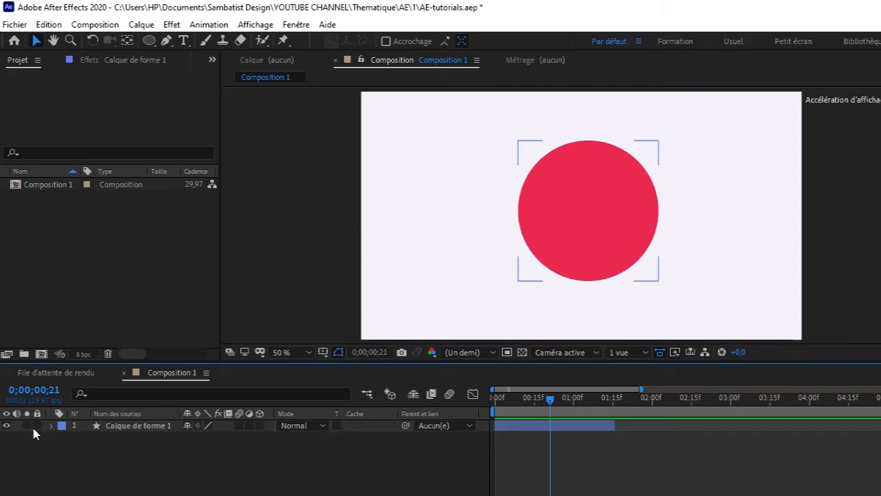
Step: Draw a second circle with the Ellipse tool on a new shape layer, slightly offset over the red circle
click(240, 164)
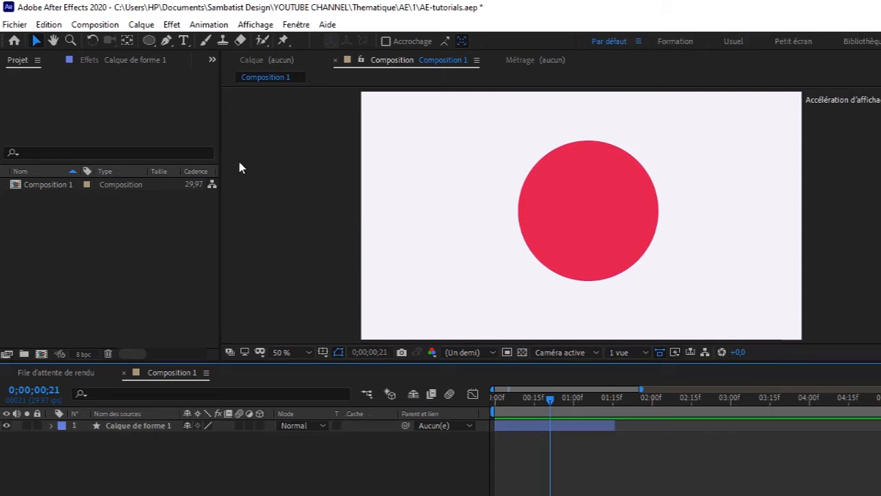
click(152, 46)
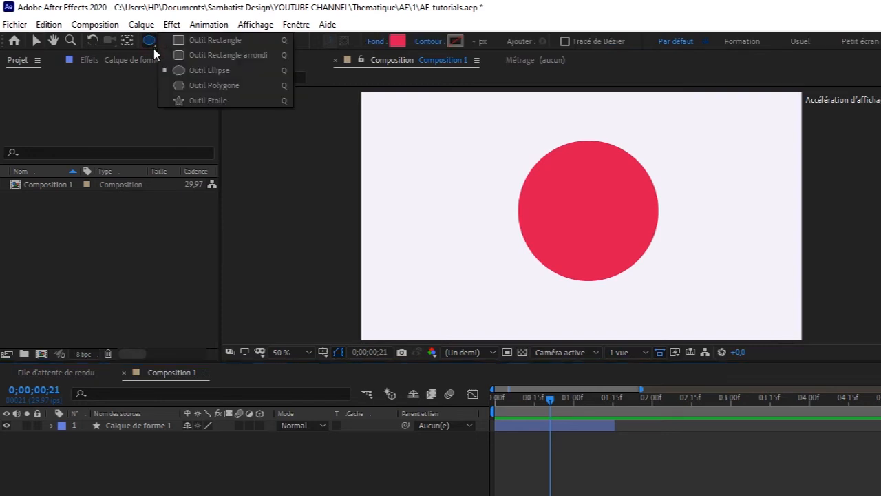
click(205, 72)
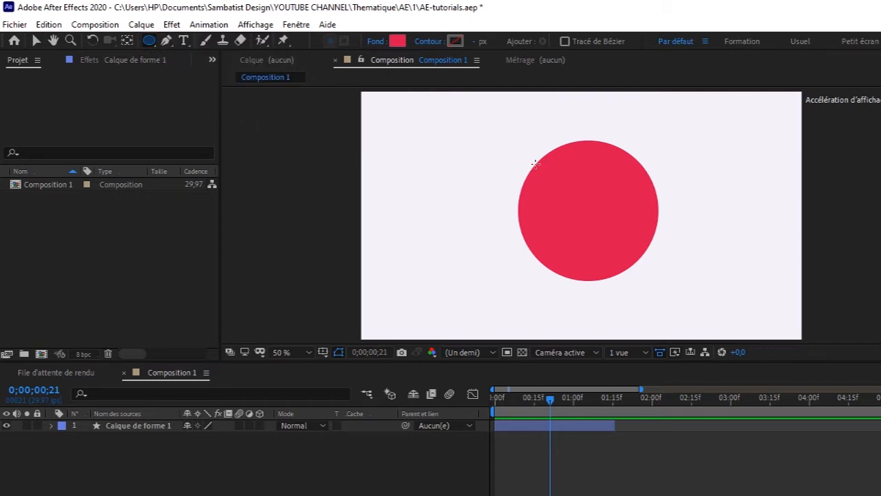
drag(528, 149, 624, 244)
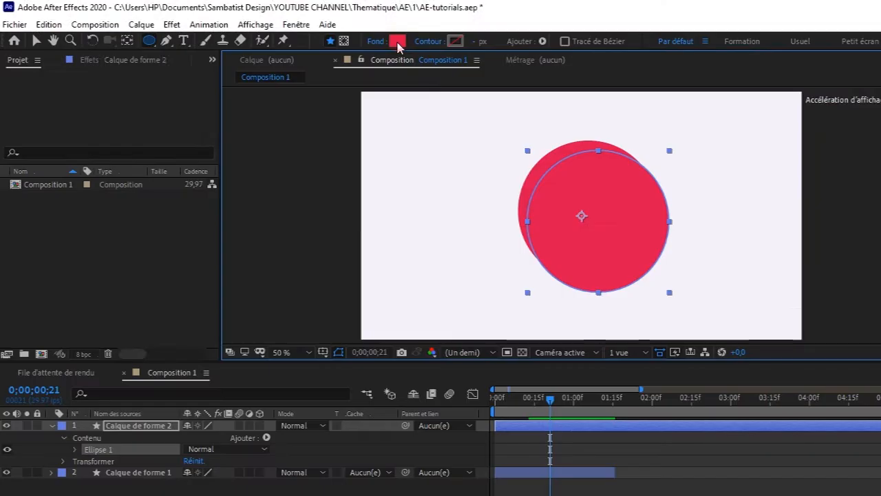
Step: Set the new circle's fill colour to the near-black 190E11
click(399, 38)
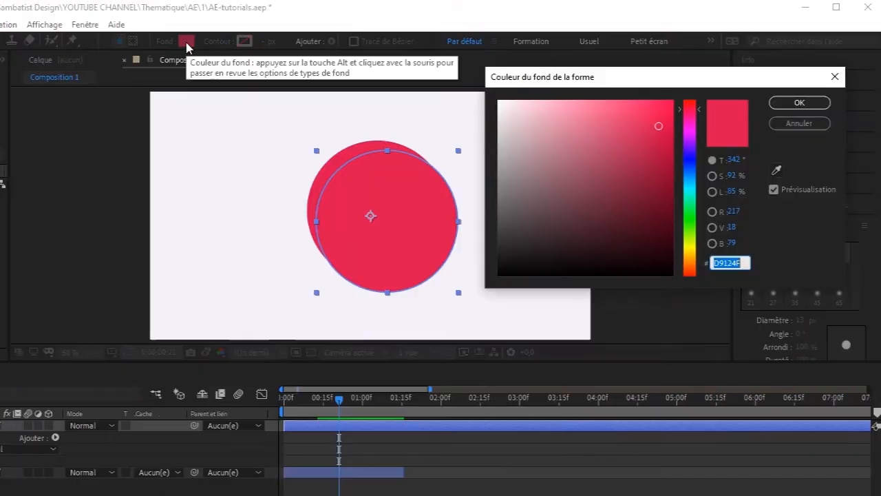
mouse_move(645, 214)
mouse_down()
mouse_move(624, 245)
mouse_move(576, 258)
mouse_up()
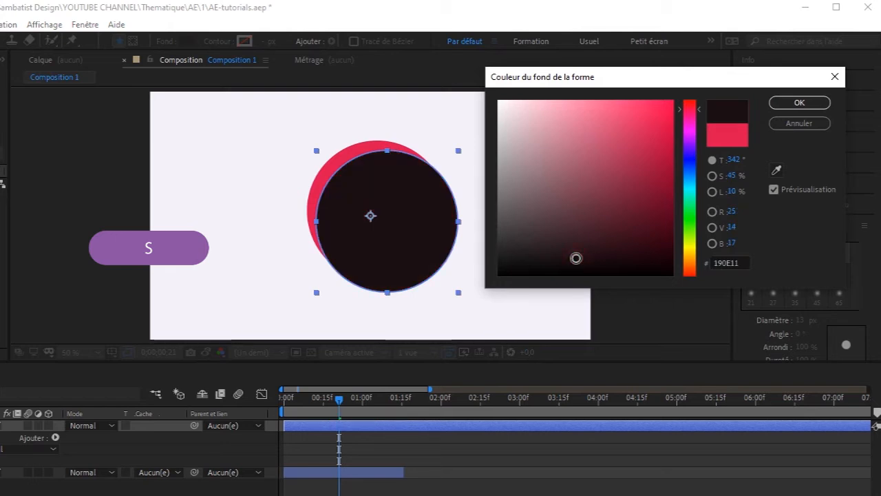
click(798, 104)
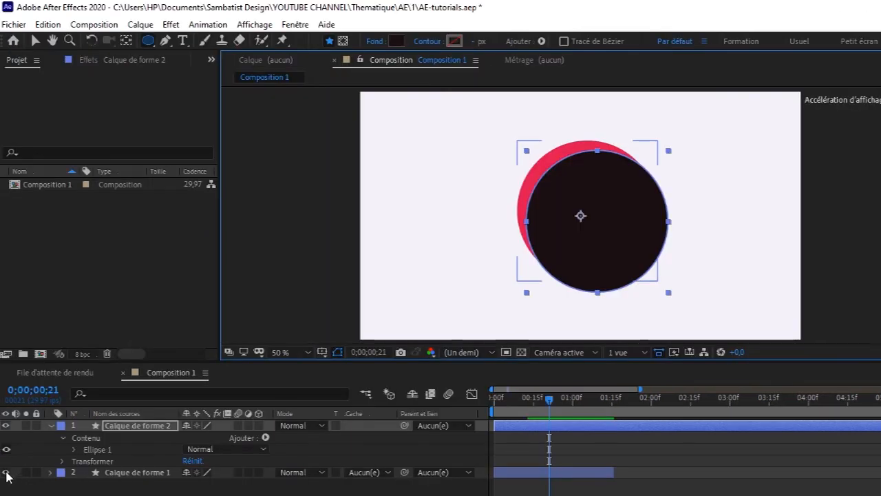
Step: Hide the red circle's layer, collapse the new layer's properties, and move the dark circle to the middle of the composition
click(5, 473)
click(51, 425)
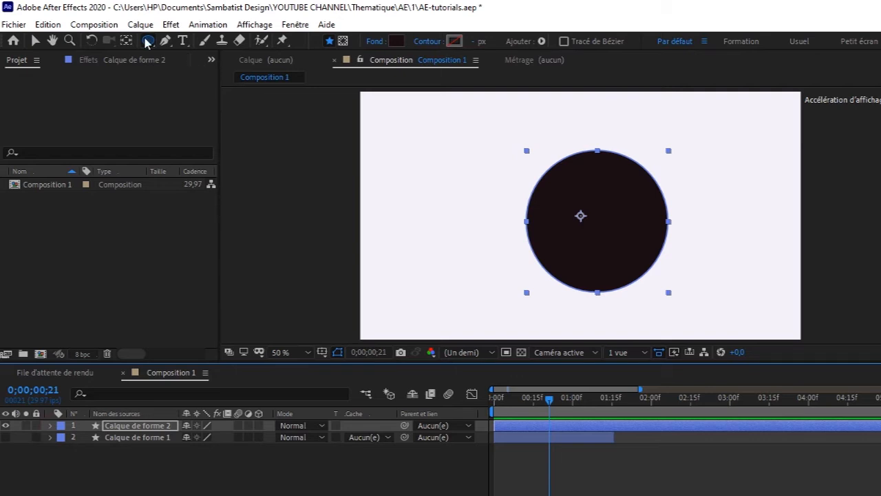
click(36, 41)
drag(634, 247, 619, 243)
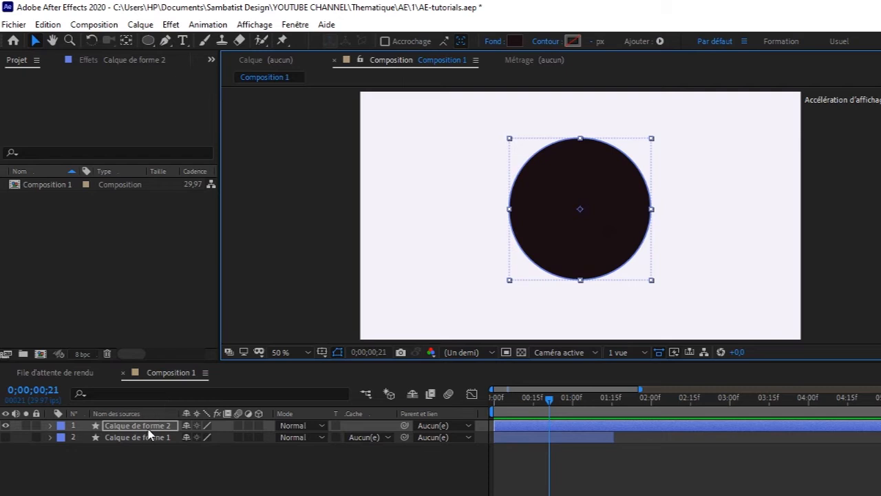
Step: Show the dark circle's Scale property, set it to 402% at frame 10, and enable keyframing there
key(s)
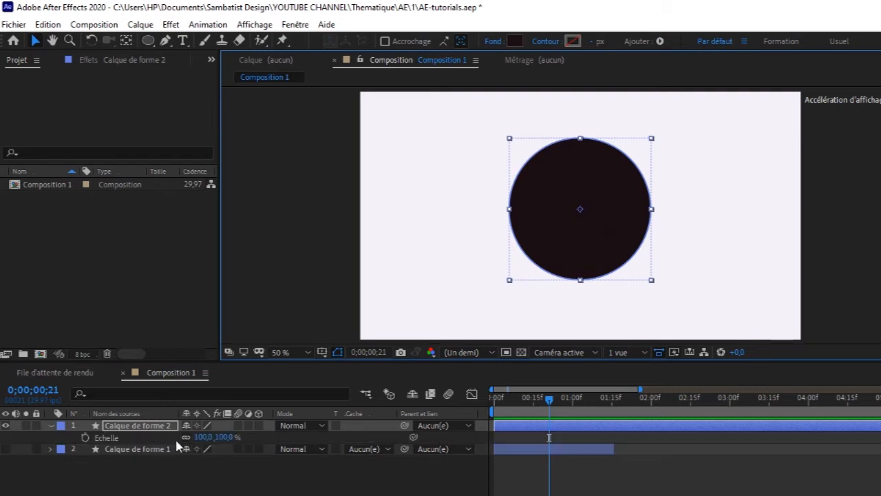
key(Home)
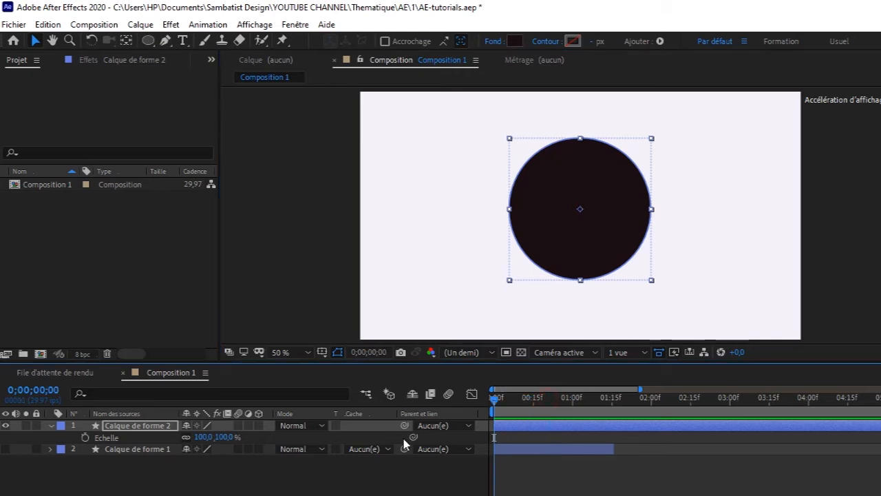
key(space)
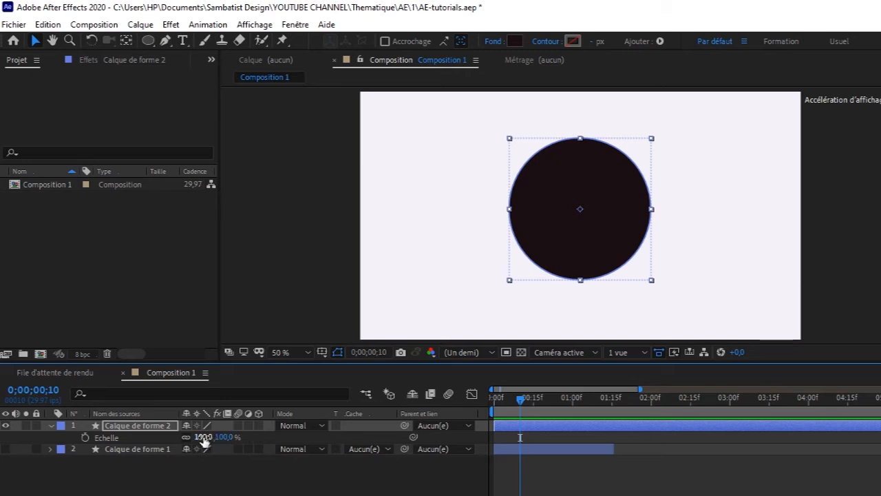
drag(204, 441, 386, 409)
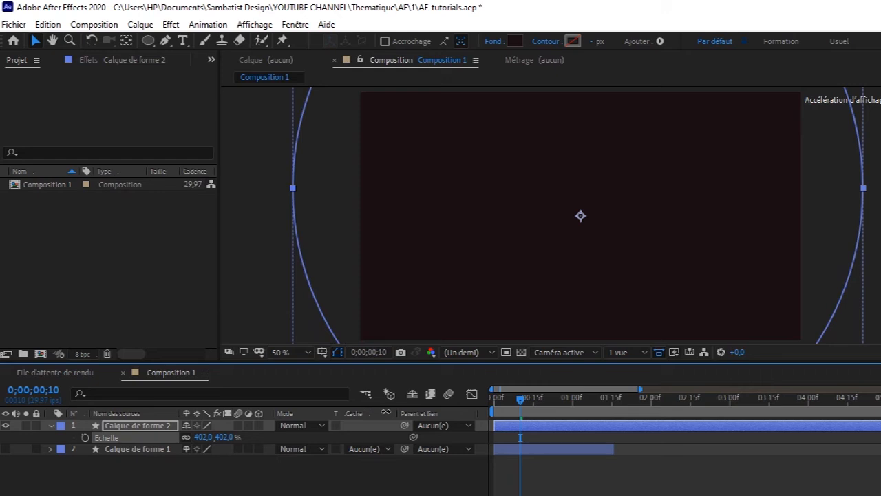
click(85, 438)
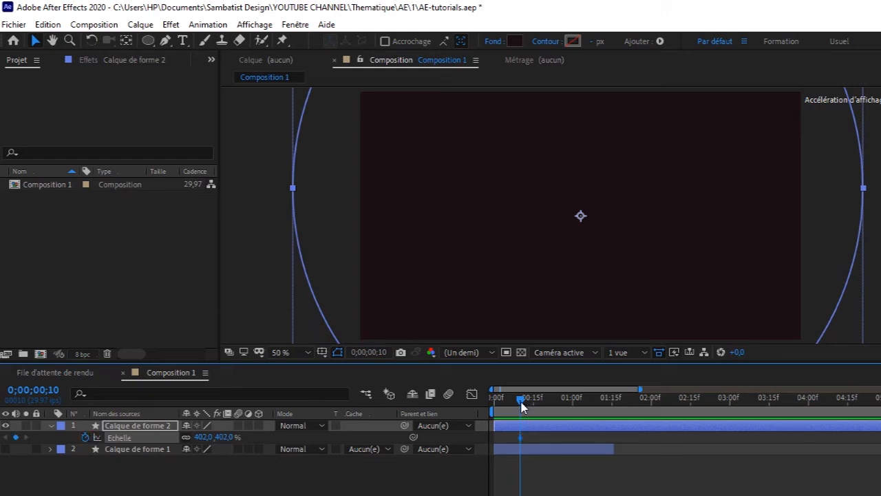
Step: Set the dark circle's Scale to 0% at frame 0
drag(521, 402, 466, 406)
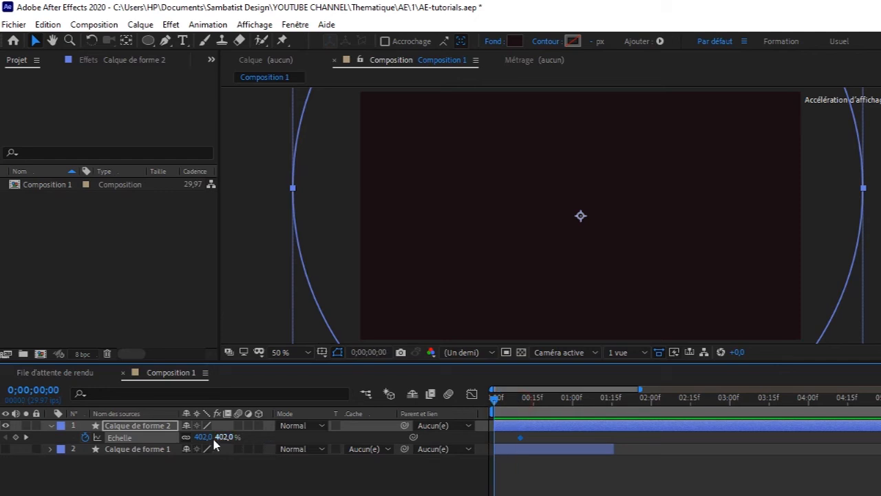
drag(209, 442, 0, 468)
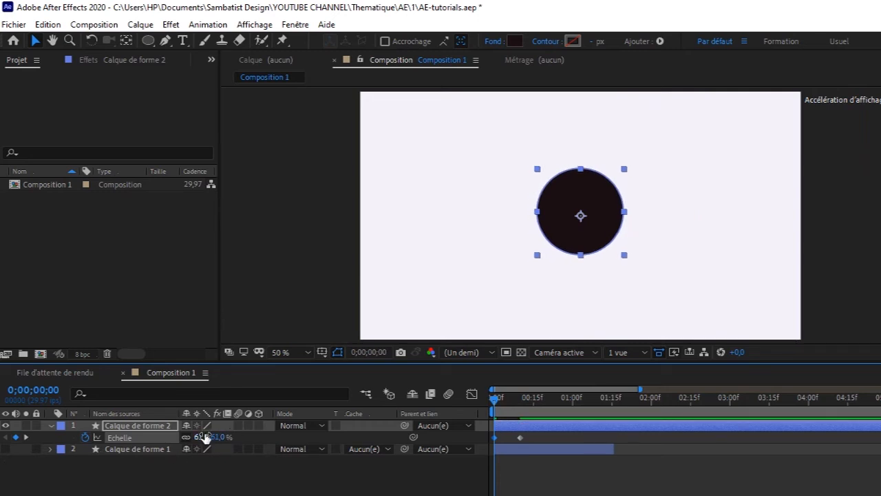
click(201, 438)
text(0)
key(Tab)
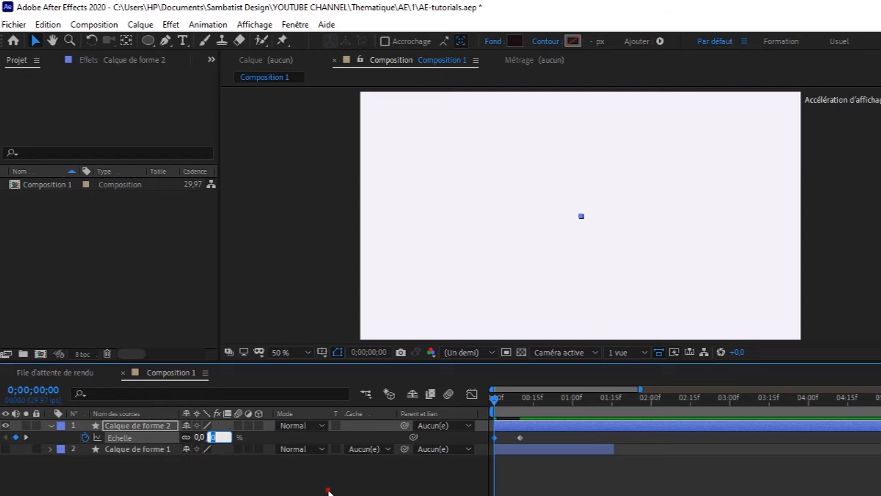
click(589, 440)
Step: Split the dark circle's layer at 0;00;01;16 and delete the portion after the cut, matching the red circle layer's end
drag(495, 405, 594, 416)
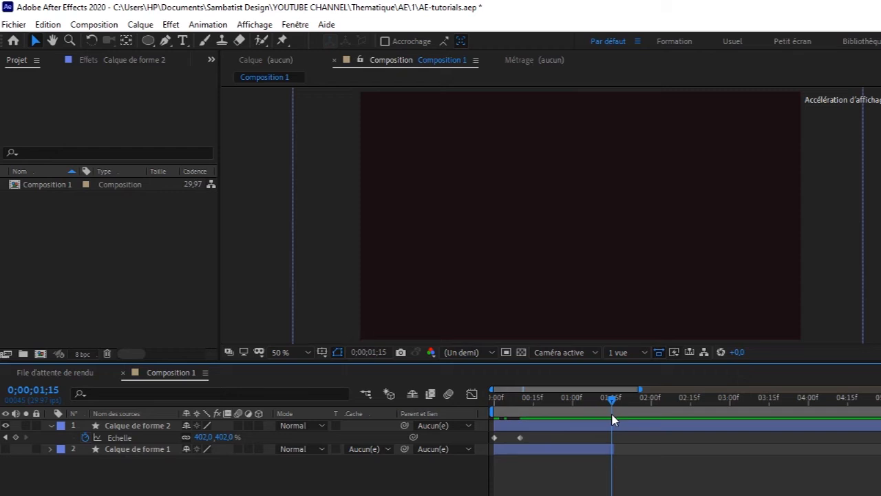
drag(612, 415, 615, 417)
key(ctrl+shift+d)
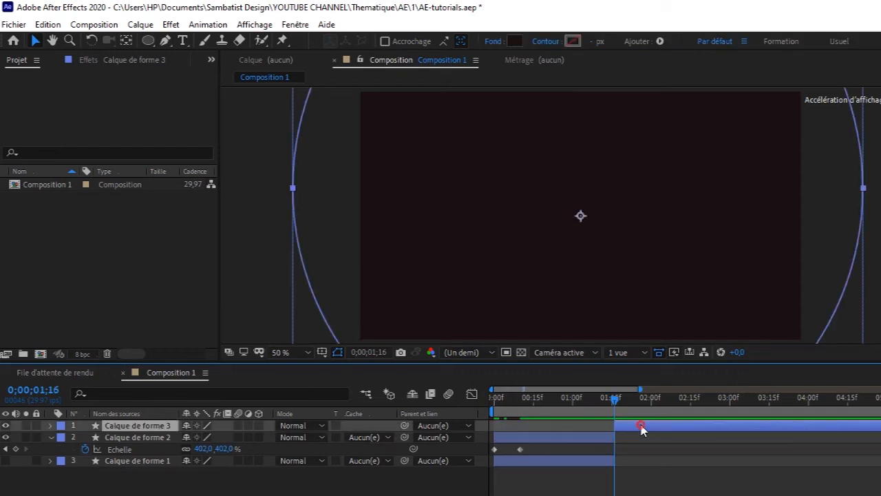
key(Delete)
Step: Preview the dark circle's growth from frame 0 and return the playhead to the start
drag(615, 401, 490, 417)
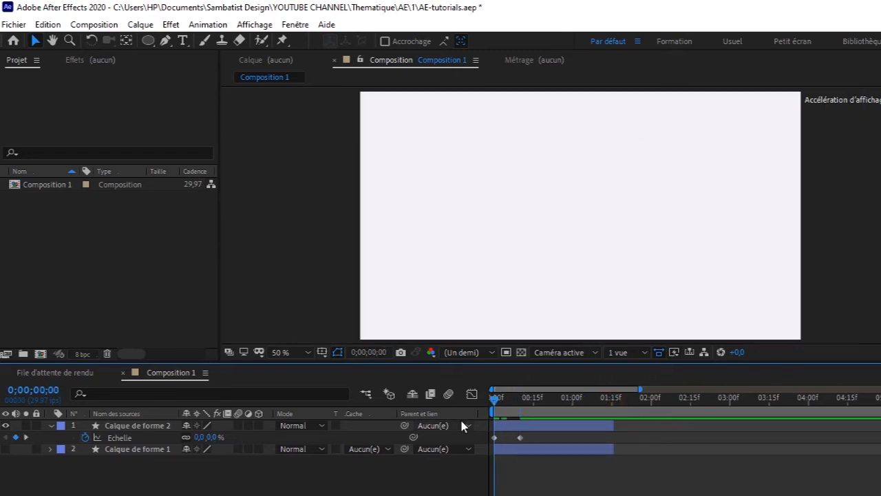
key(space)
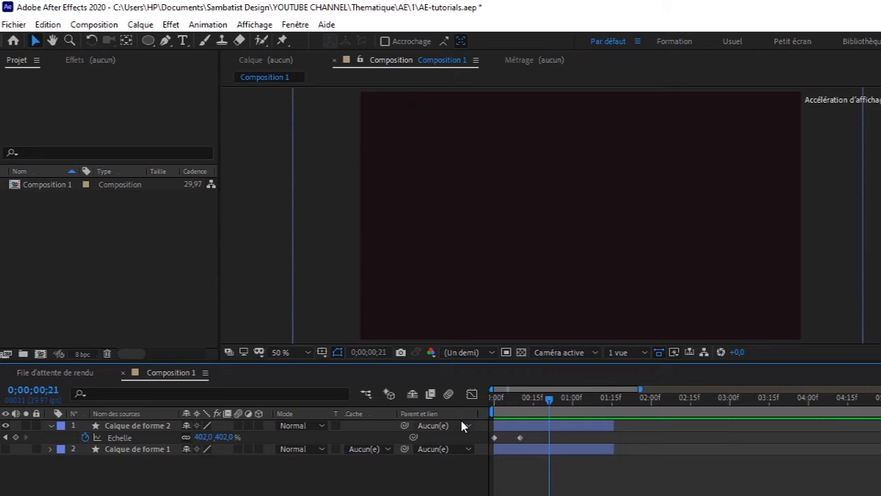
drag(552, 398, 494, 398)
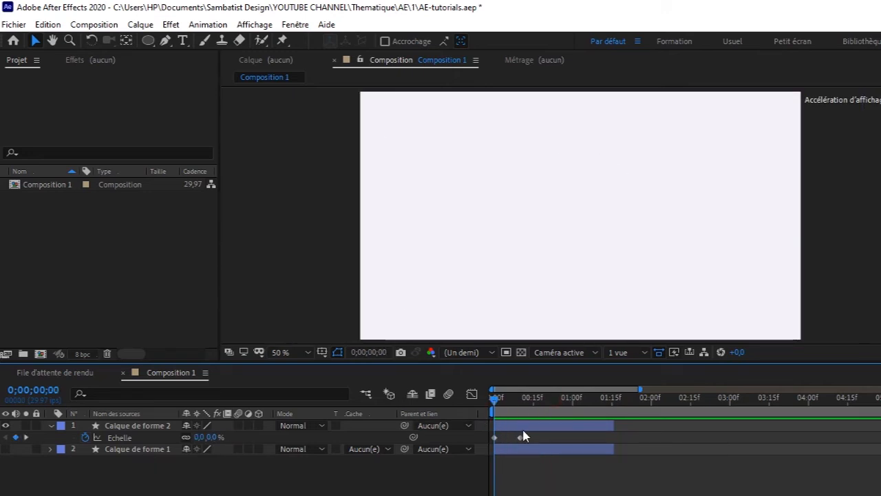
Step: Select both Scale keyframes of the dark circle and display them in the graph editor
drag(532, 435, 488, 441)
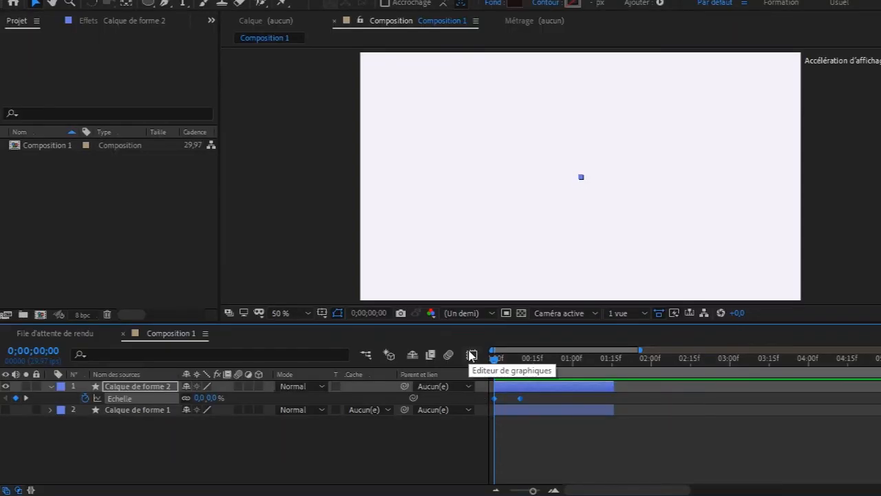
click(471, 355)
mouse_move(521, 390)
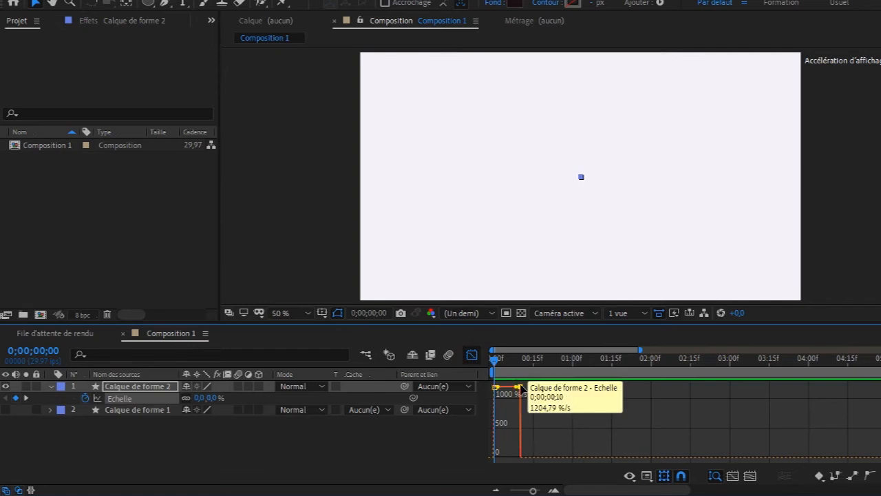
Step: Compare the Scale animation's value graph with its speed graph, returning to the speed graph for editing
click(647, 477)
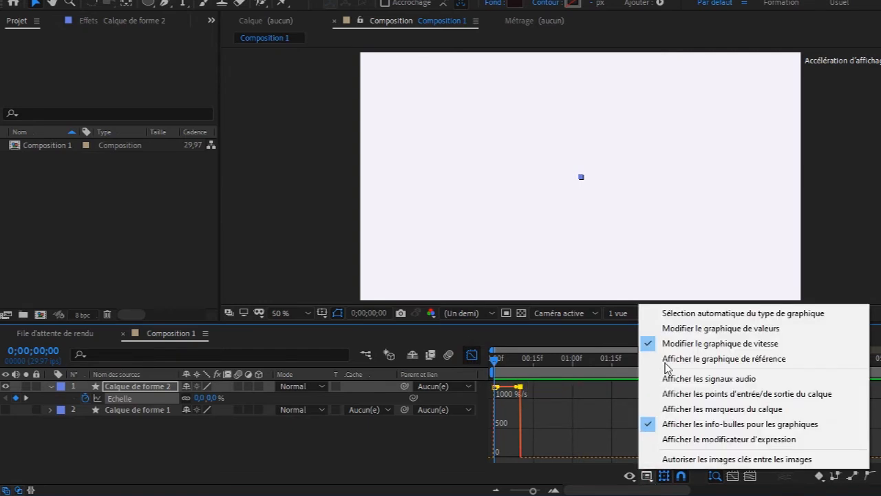
click(680, 329)
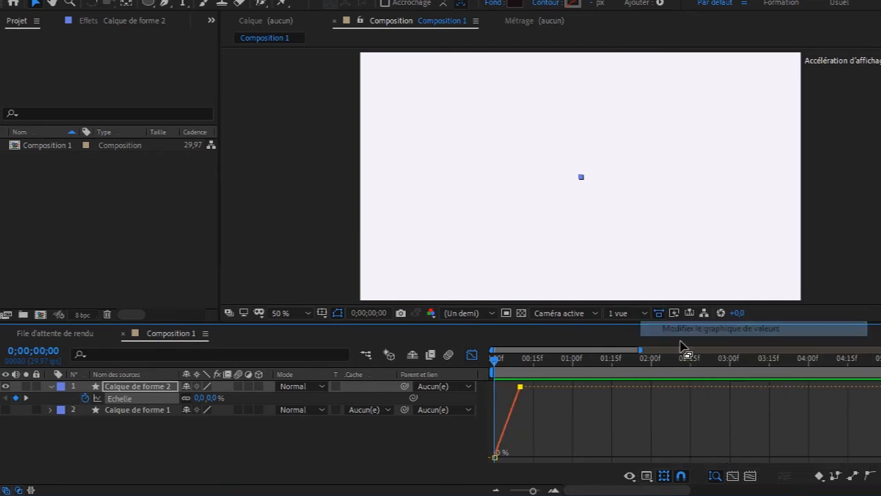
click(649, 477)
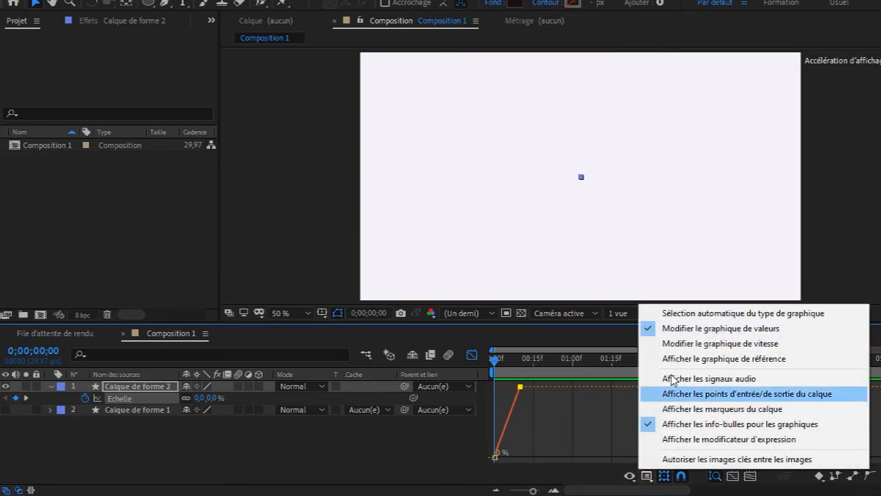
click(701, 344)
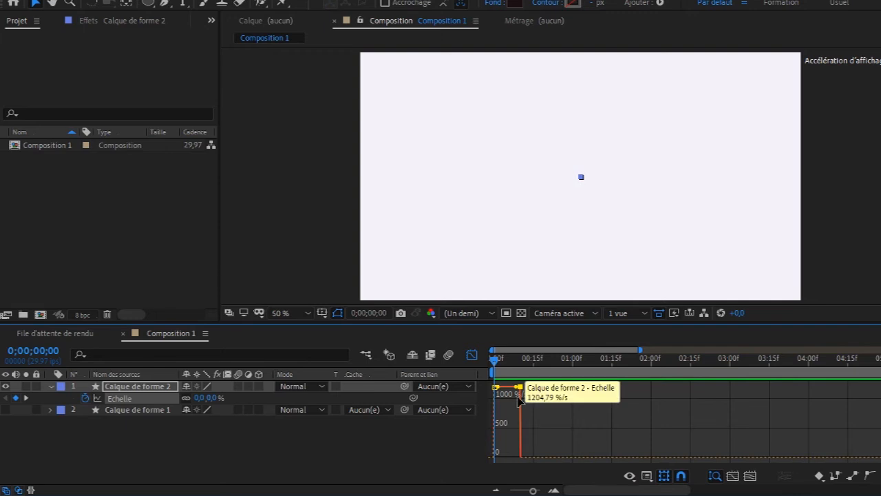
Step: Reshape the Scale speed graph into a sharp central peak with zero speed at both keyframes, and preview it outside the graph editor
mouse_move(522, 396)
drag(522, 396, 506, 457)
mouse_move(496, 443)
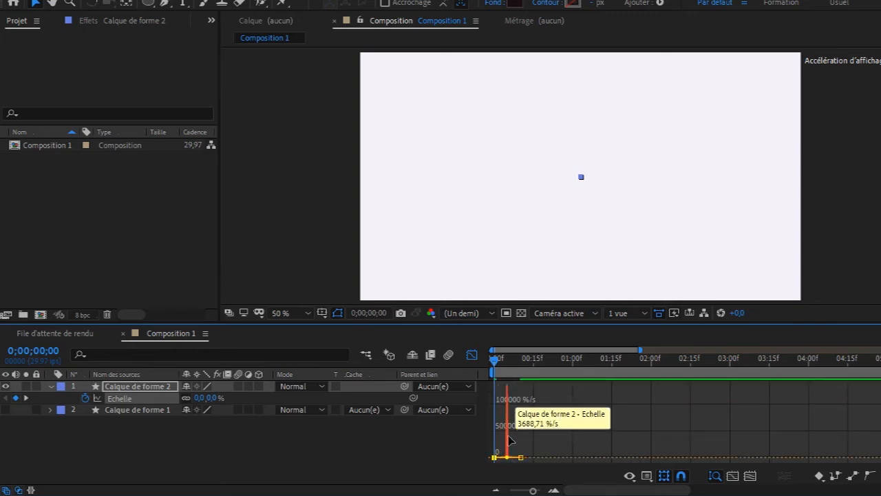
click(471, 354)
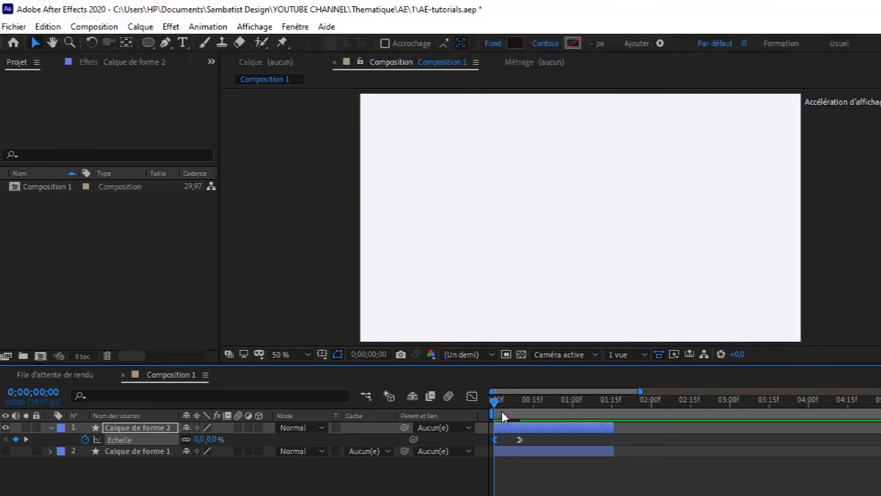
key(space)
key(space)
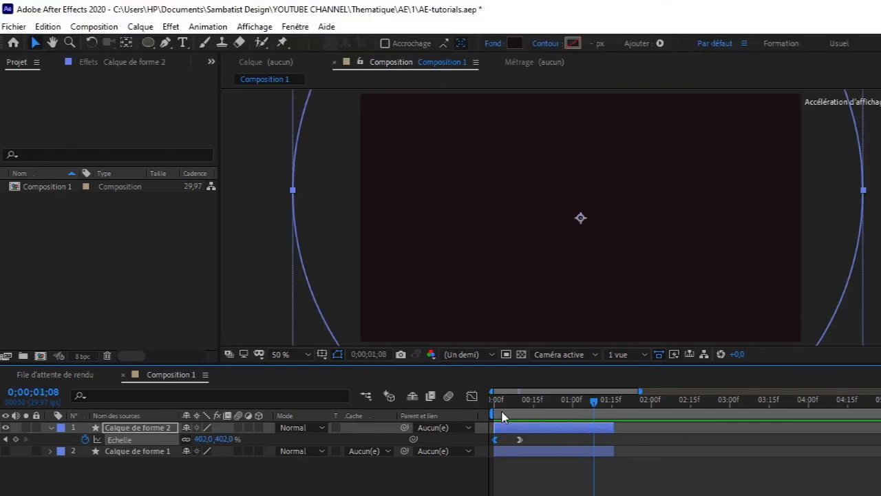
Step: Slow the growth by moving the ending Scale keyframe to about frame 28, replaying from frame 0 to check the timing
drag(520, 439, 560, 441)
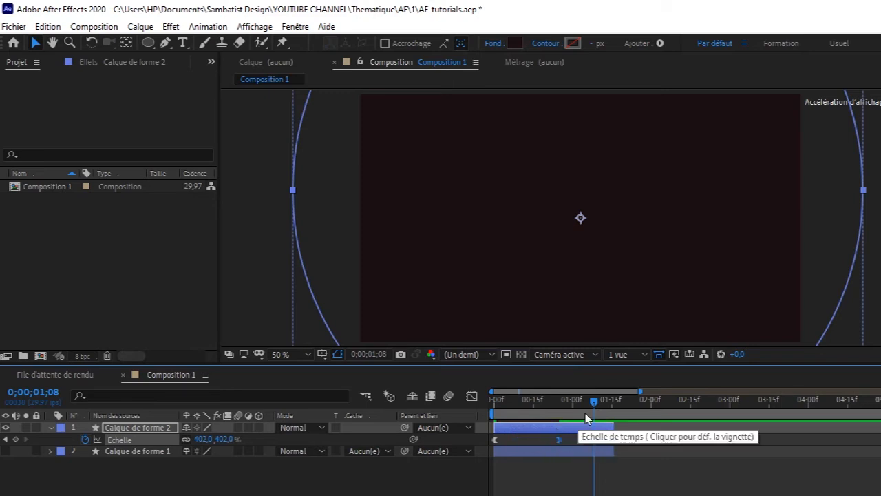
drag(594, 402, 423, 415)
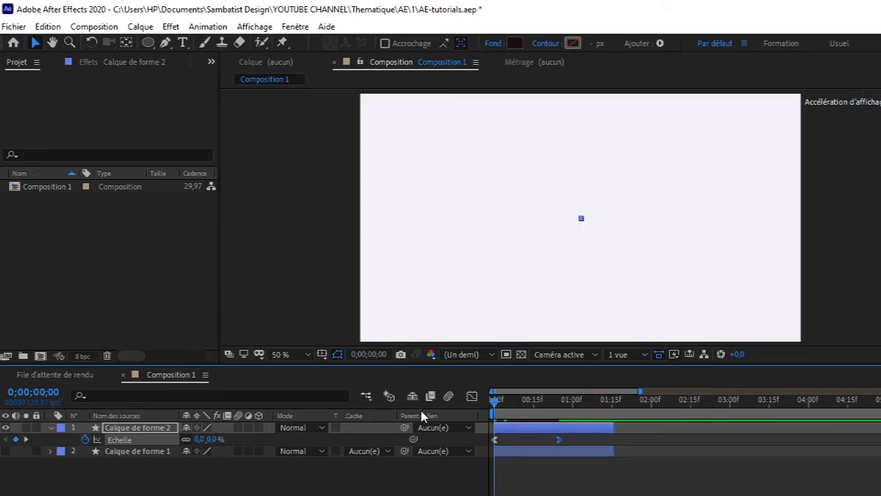
key(space)
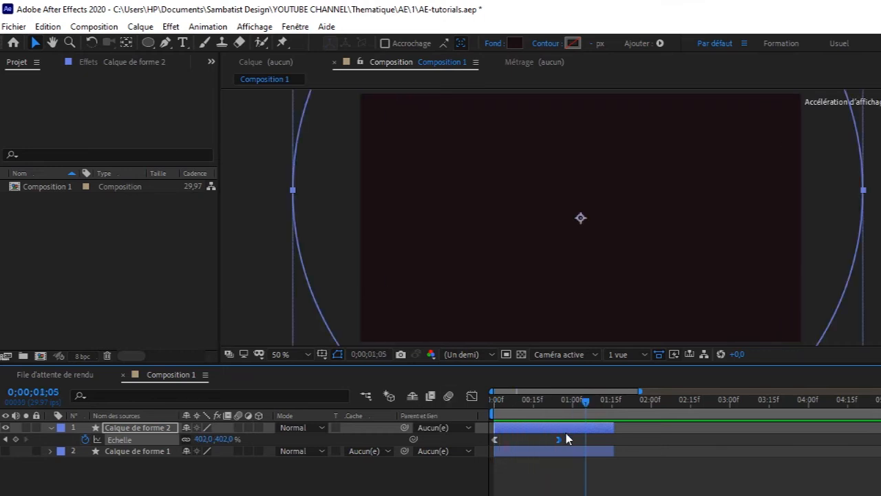
drag(558, 439, 569, 439)
drag(588, 400, 448, 410)
key(space)
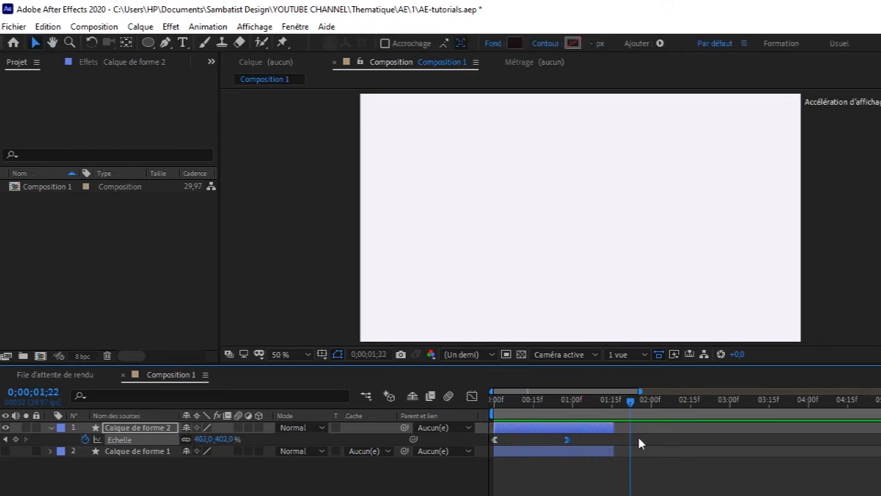
Step: Retime the ending Scale keyframe to about frame 23 and replay the dark circle's growth to check it
key(space)
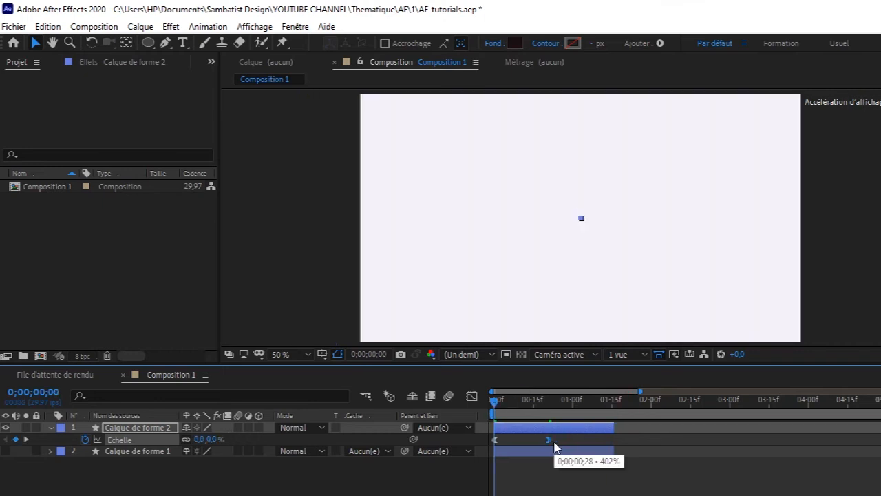
key(space)
key(space)
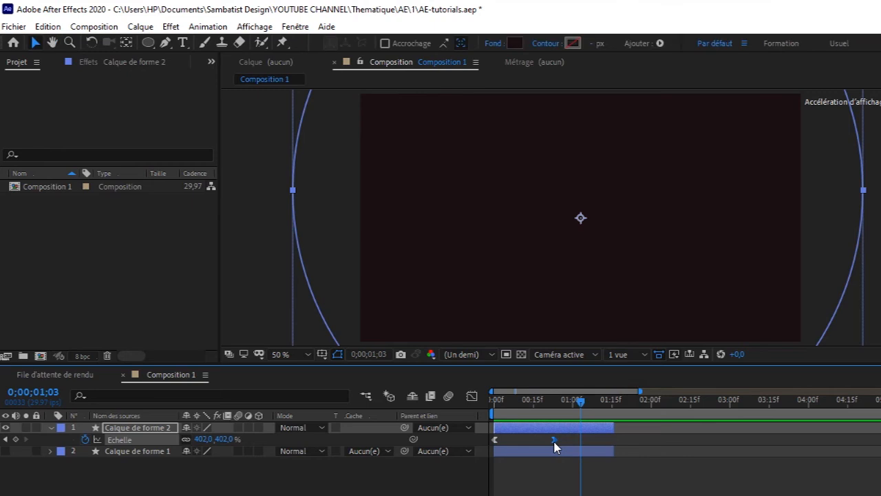
Step: Collapse and hide the scaled dark circle's layer, and clear the layer selection
click(50, 428)
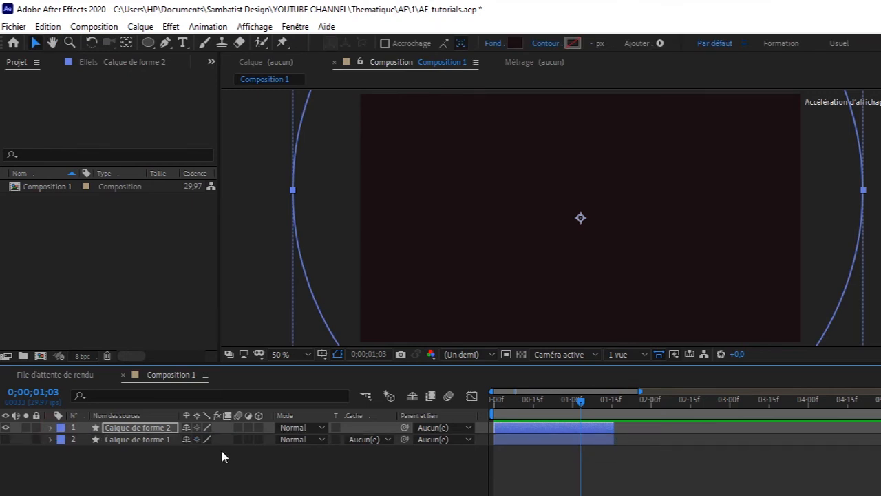
click(5, 428)
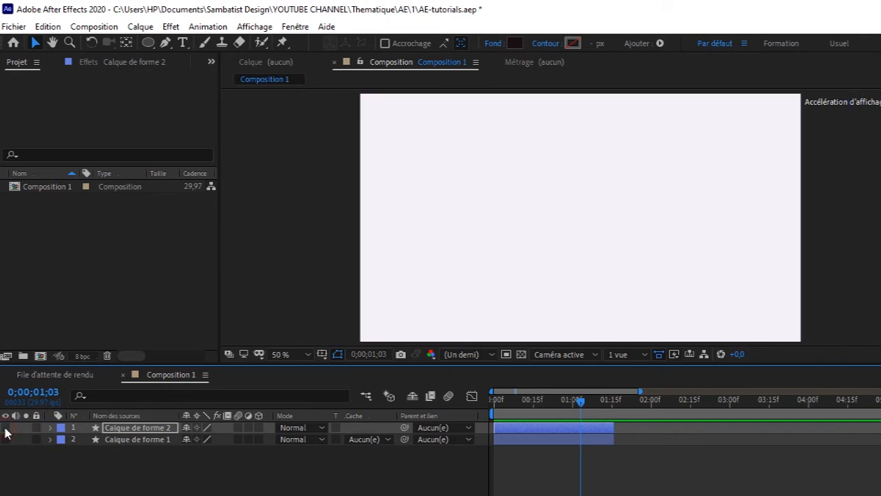
click(231, 487)
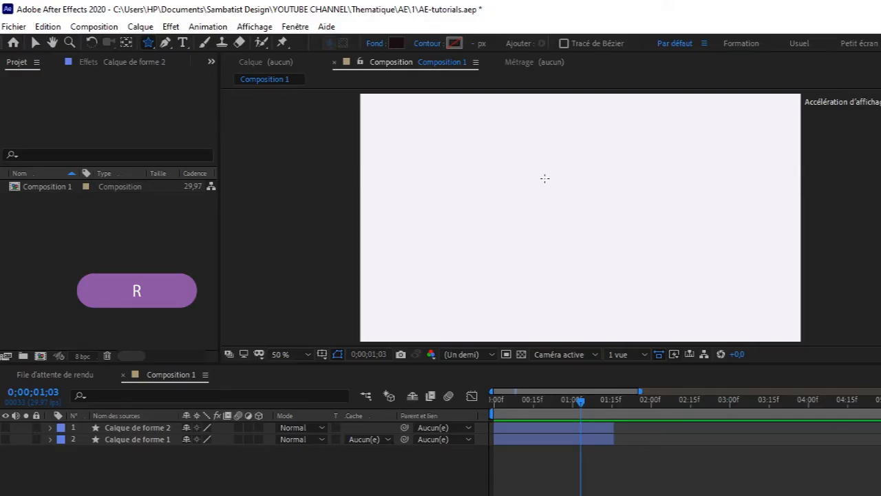
Step: Draw a dark five-pointed star near the composition's center on a new layer and move its anchor point to the star's middle
drag(544, 178, 584, 222)
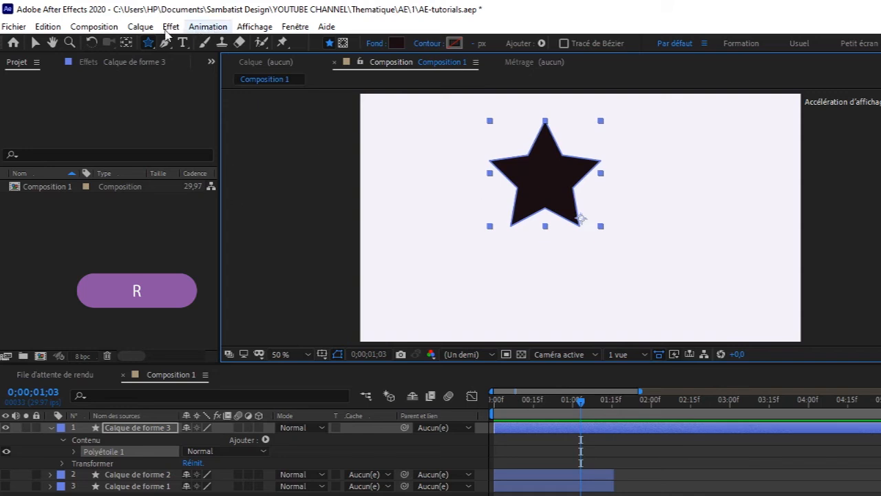
click(35, 44)
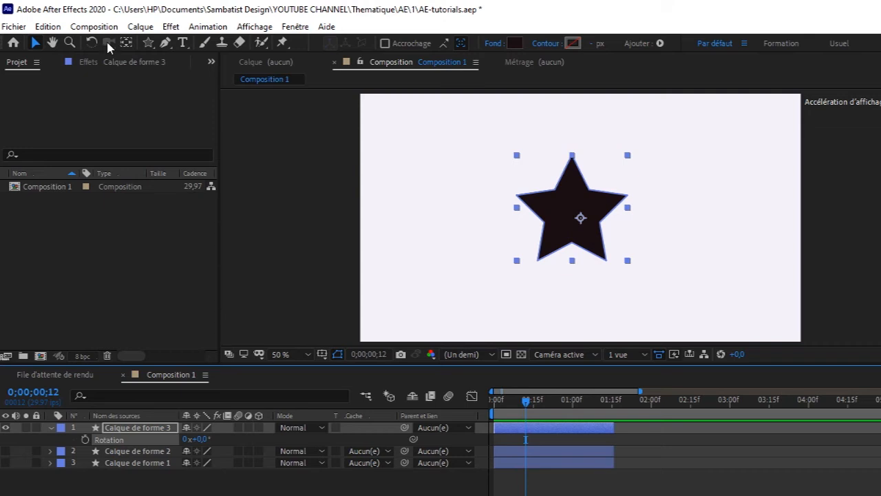
click(127, 43)
drag(581, 219, 571, 215)
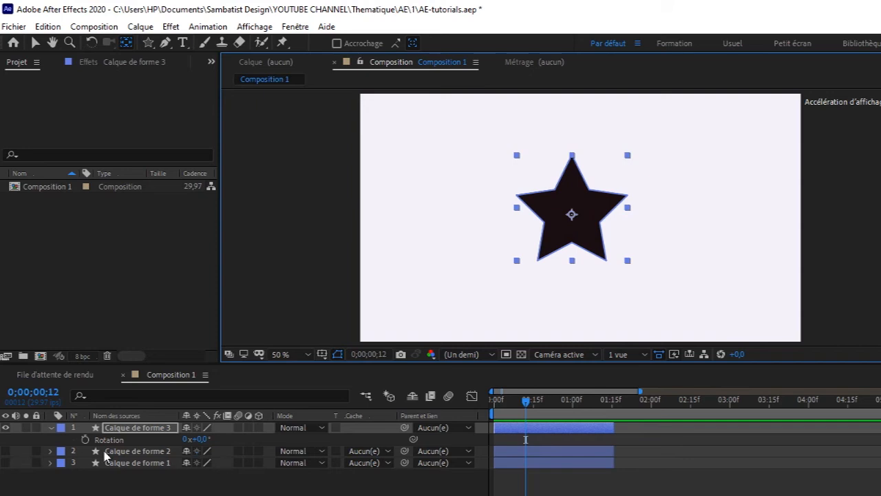
Step: Animate the star's Rotation from 7x+318° at frame 0 to 0° at frame 12, and preview the spin
click(85, 440)
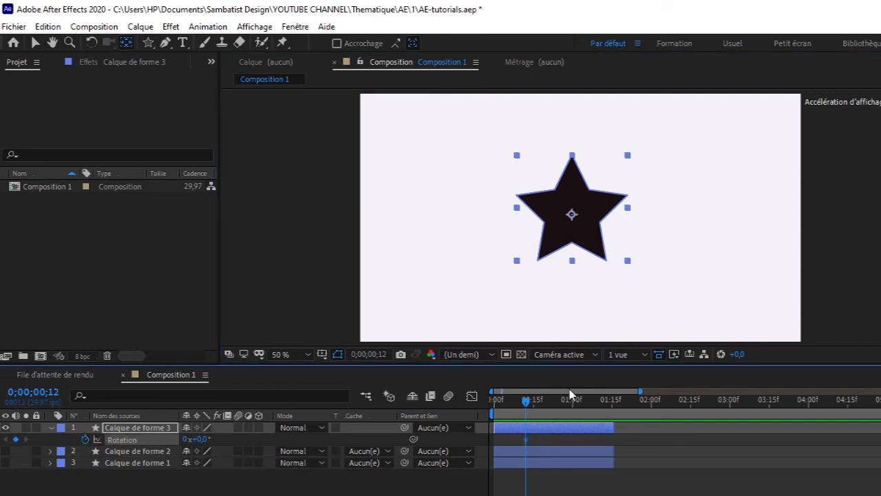
key(Home)
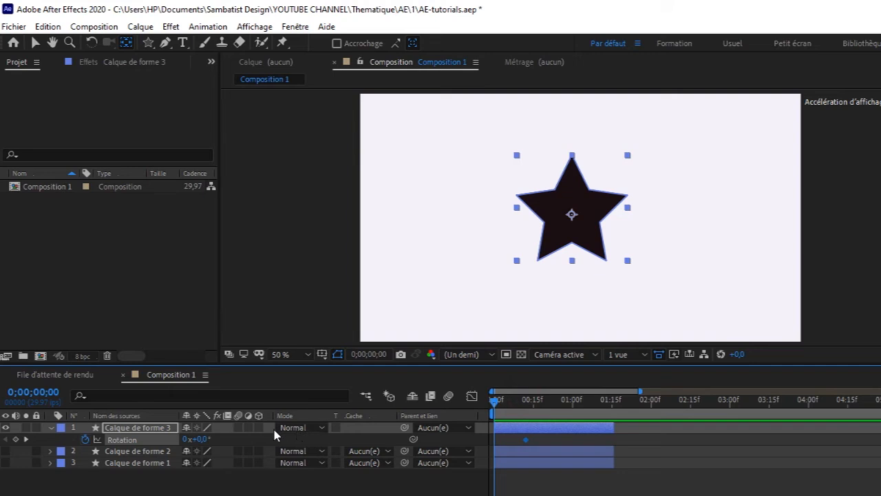
drag(197, 439, 756, 449)
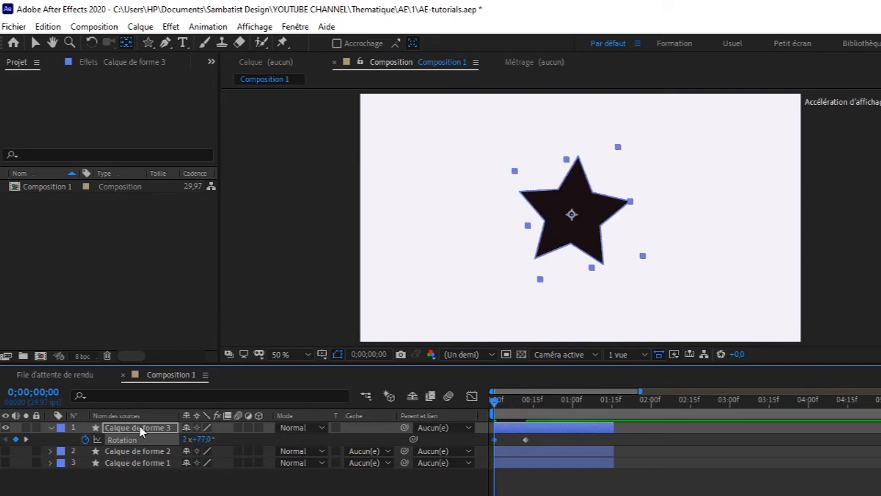
drag(206, 440, 822, 481)
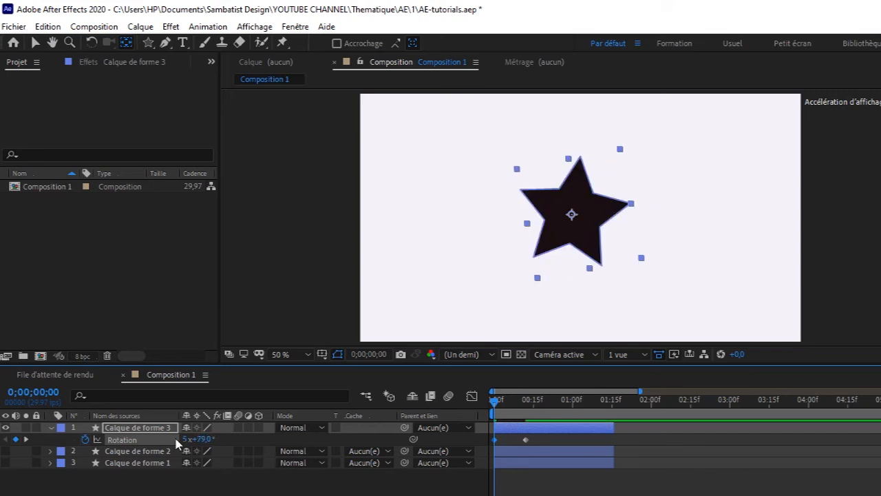
drag(198, 440, 601, 446)
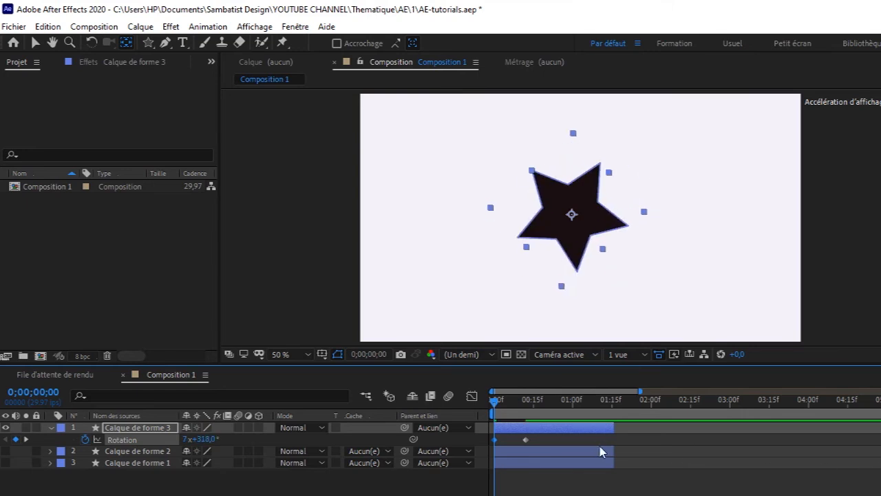
key(space)
key(space)
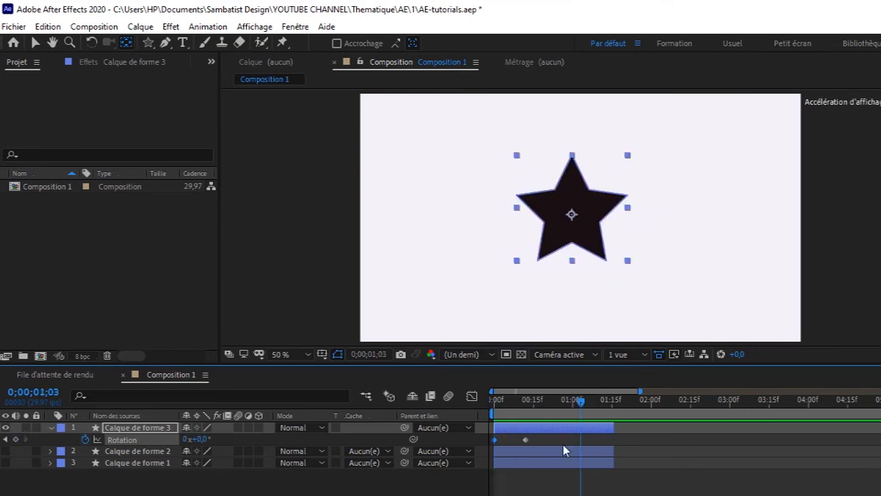
Step: Move the star's ending Rotation keyframe to frame 26 and show the Rotation speed graph in the graph editor
drag(526, 442, 491, 443)
key(Home)
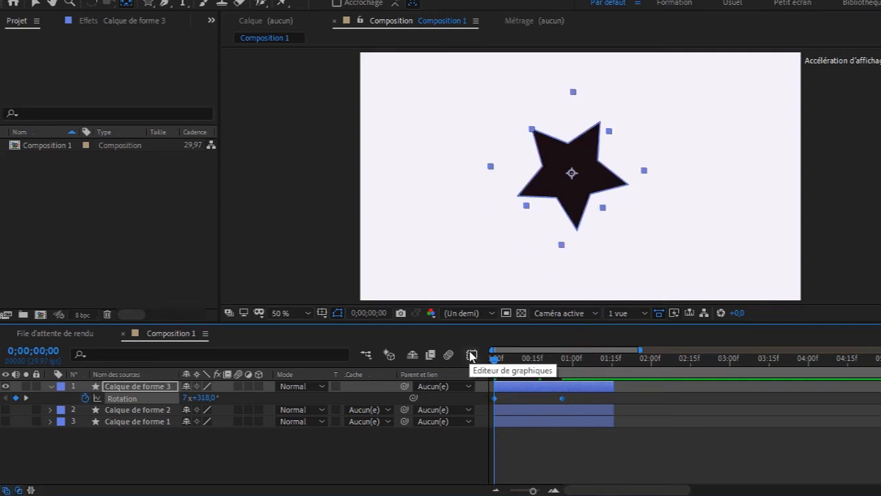
click(472, 356)
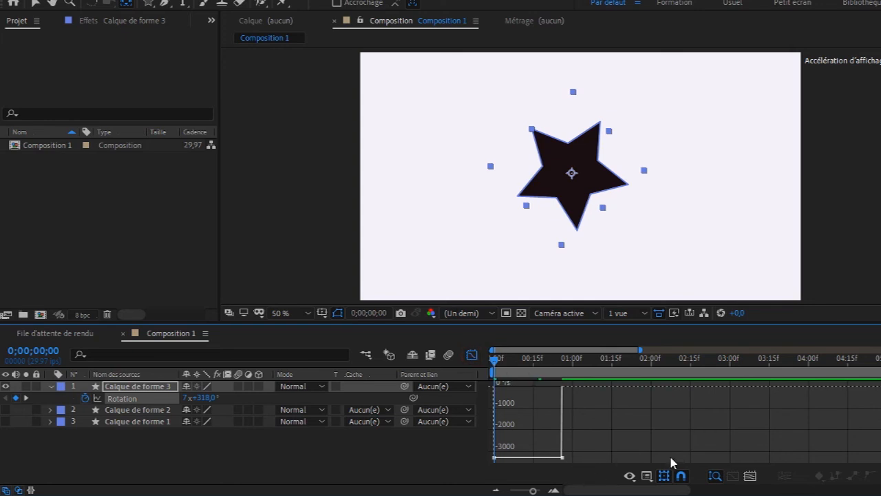
click(647, 475)
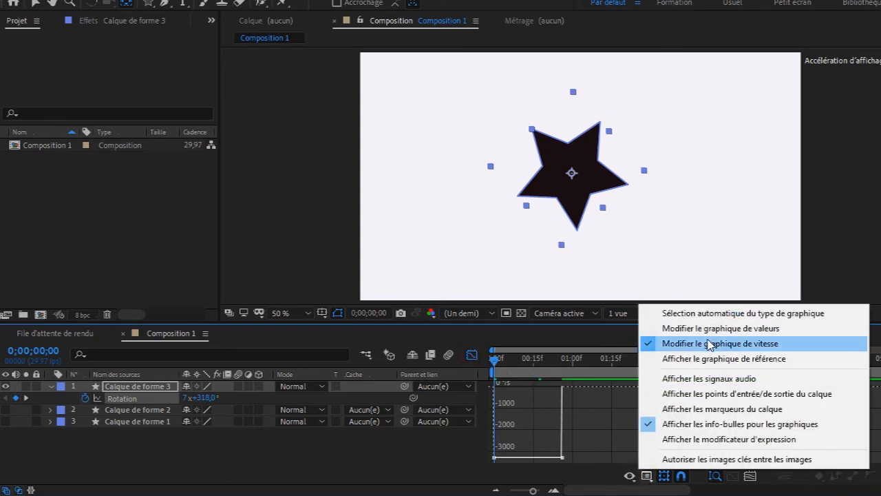
Step: Reshape the star's Rotation speed graph into a narrow central peak by extending both keyframes' influence toward the middle
click(562, 458)
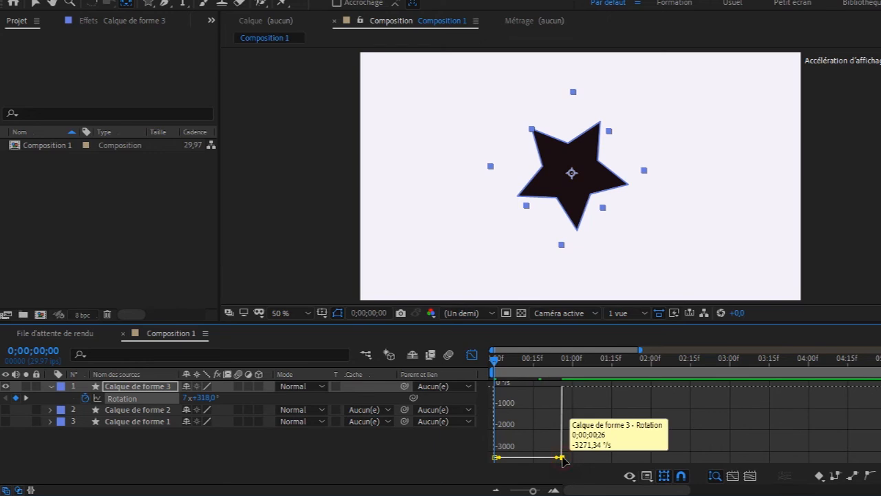
drag(561, 457, 549, 458)
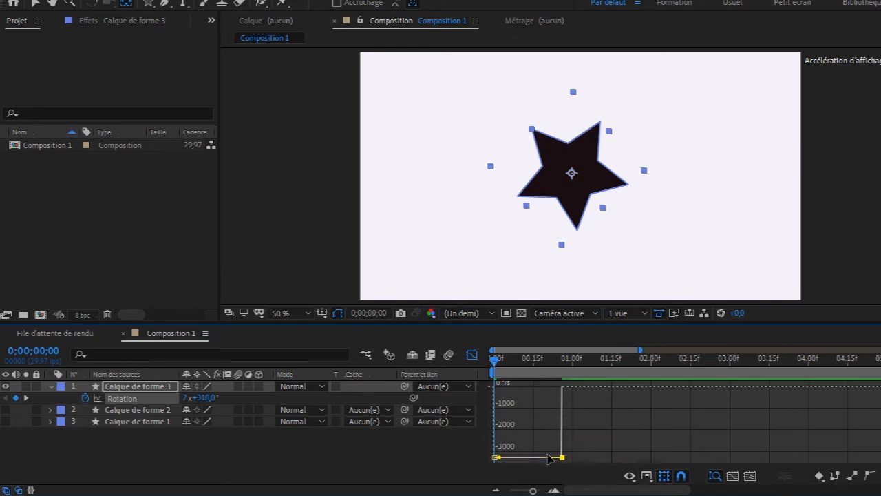
click(562, 458)
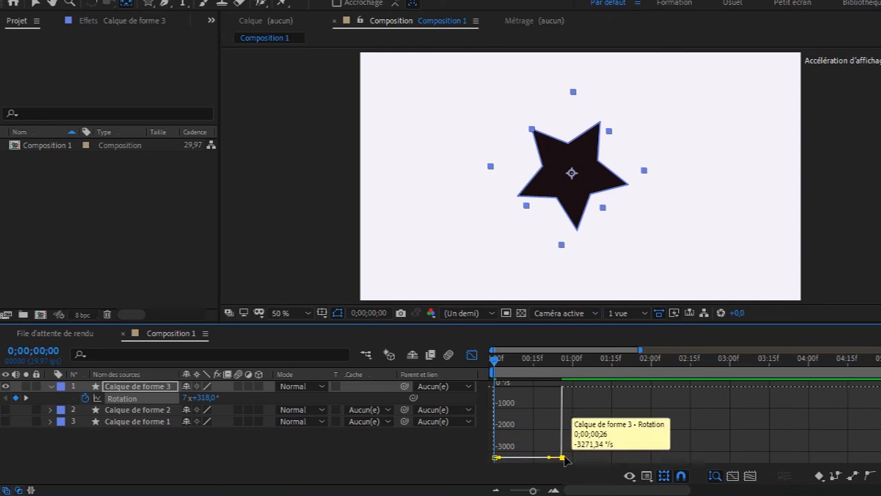
mouse_move(562, 457)
mouse_down()
mouse_move(563, 443)
mouse_move(559, 463)
mouse_up()
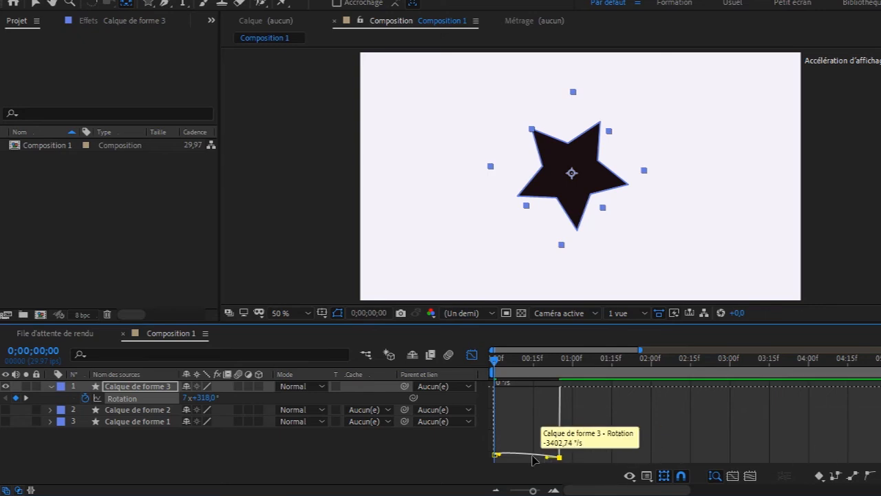
mouse_move(494, 459)
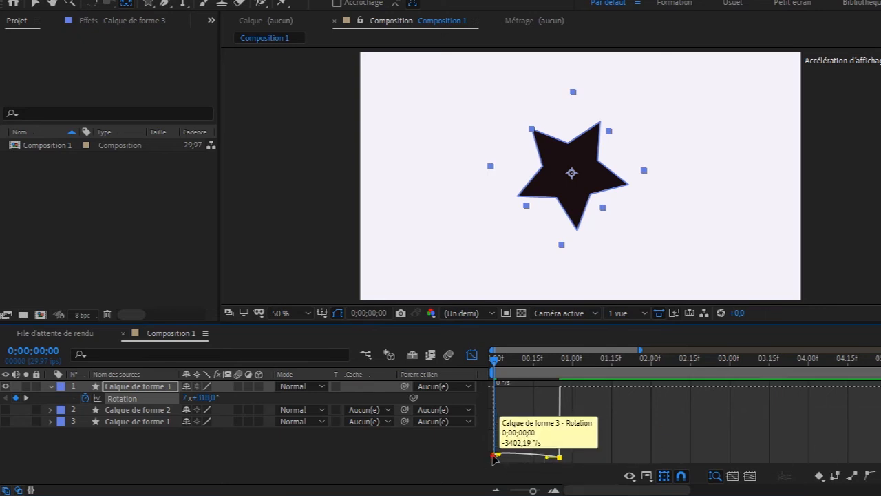
drag(493, 455, 530, 458)
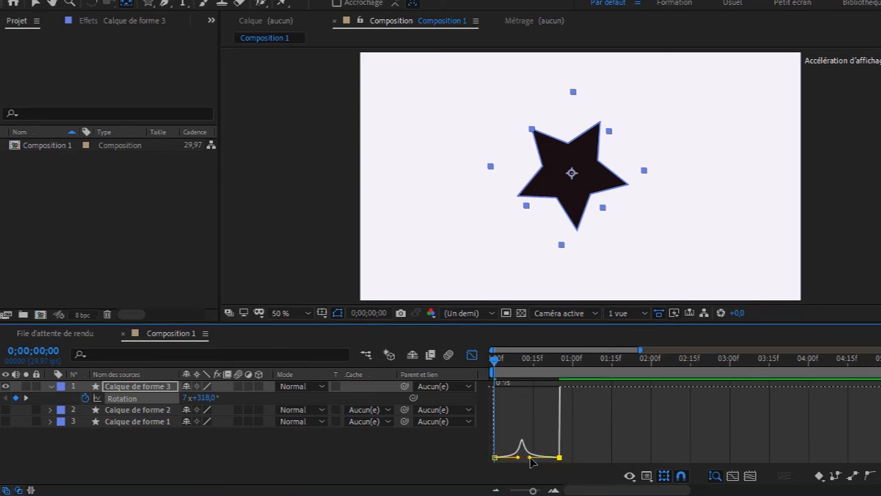
Step: Preview the spin outside the graph editor and slow it by moving the ending Rotation keyframe to about 0;00;01;02
click(472, 355)
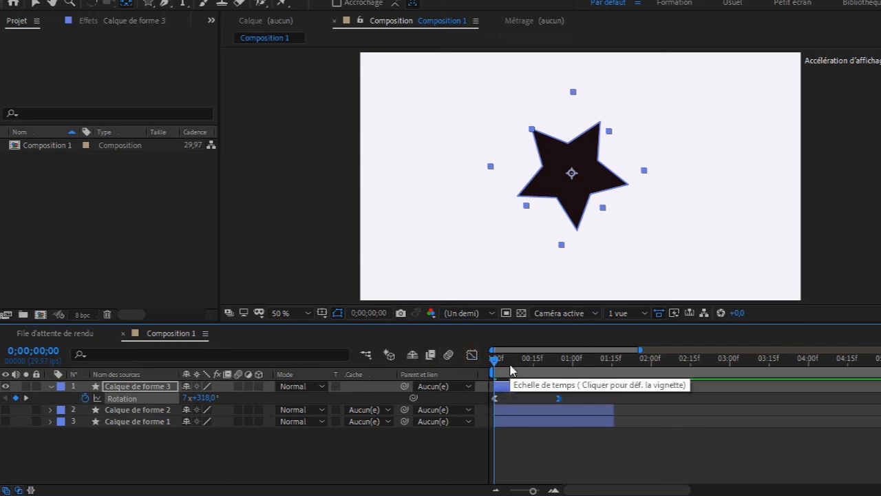
key(space)
key(space)
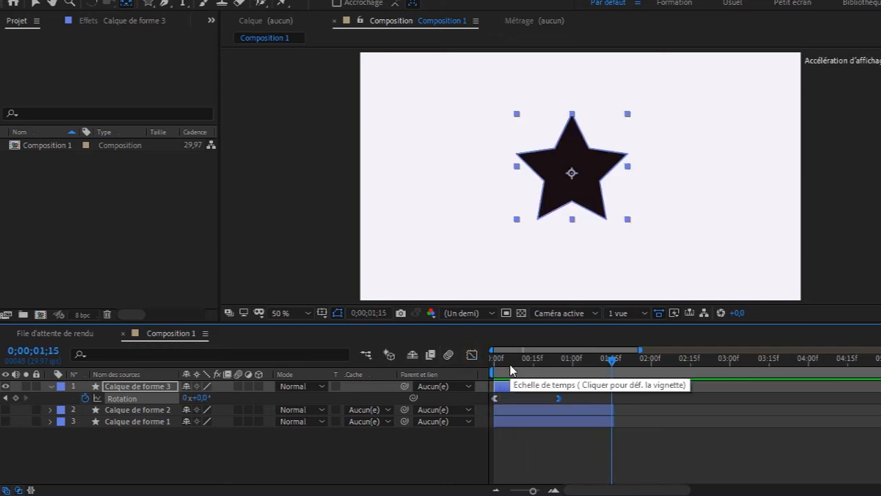
drag(557, 399, 574, 400)
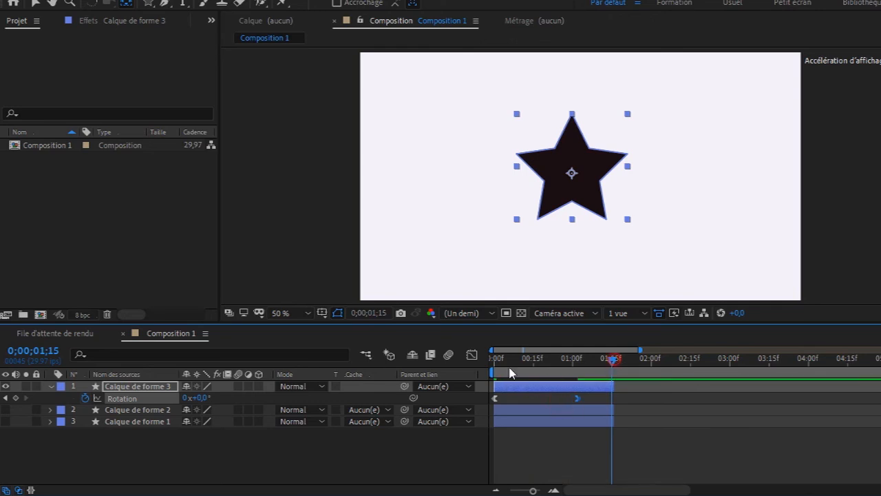
key(space)
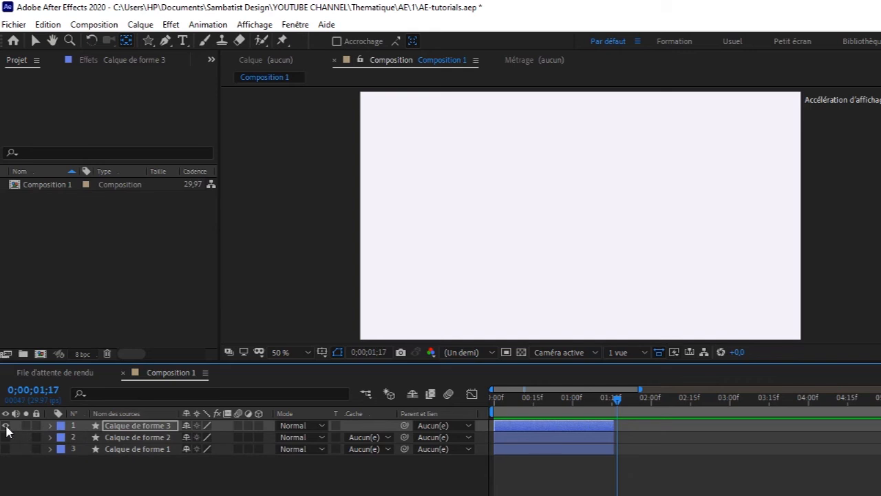
Step: With the star layer hidden, draw a dark circle on a new layer and position it near the composition's center
click(148, 43)
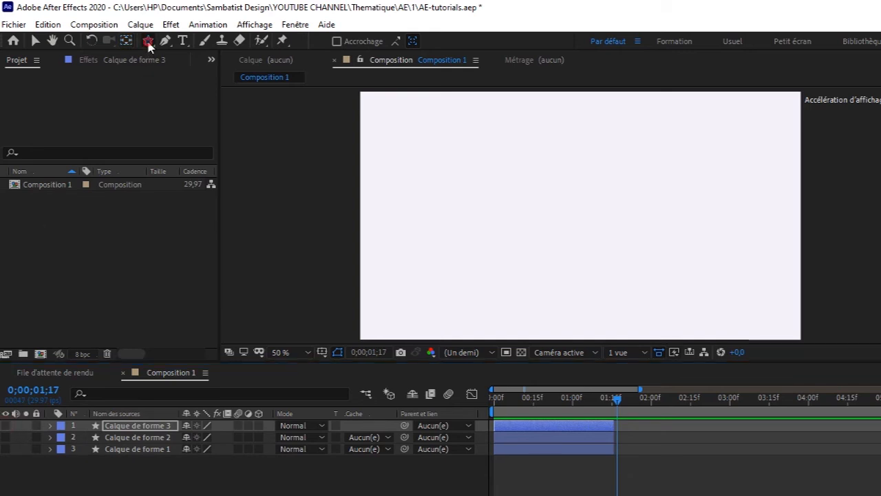
click(190, 70)
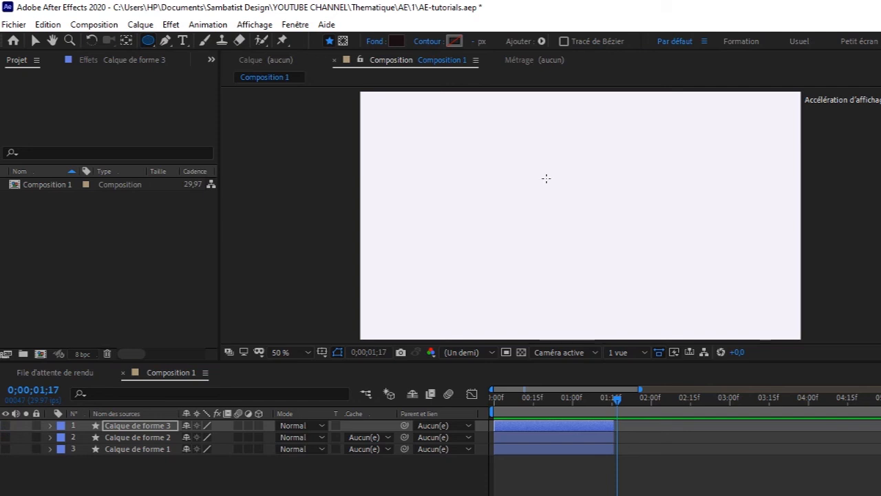
drag(533, 161, 589, 212)
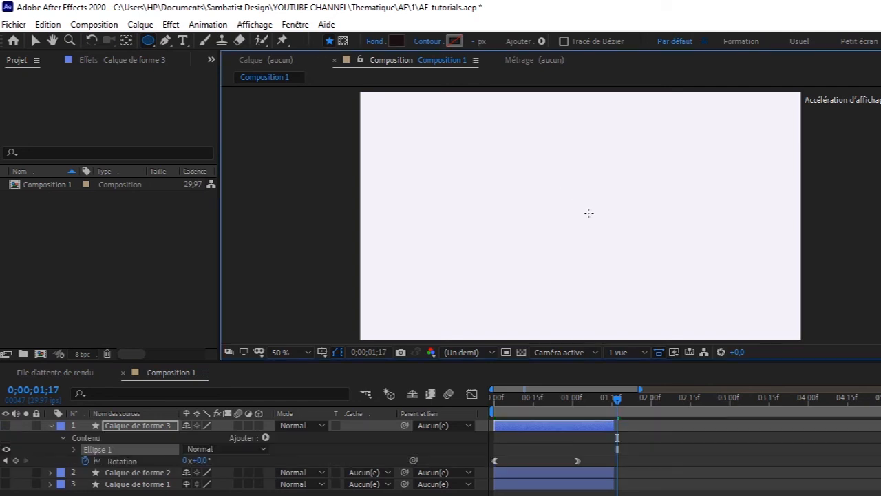
click(50, 425)
click(279, 487)
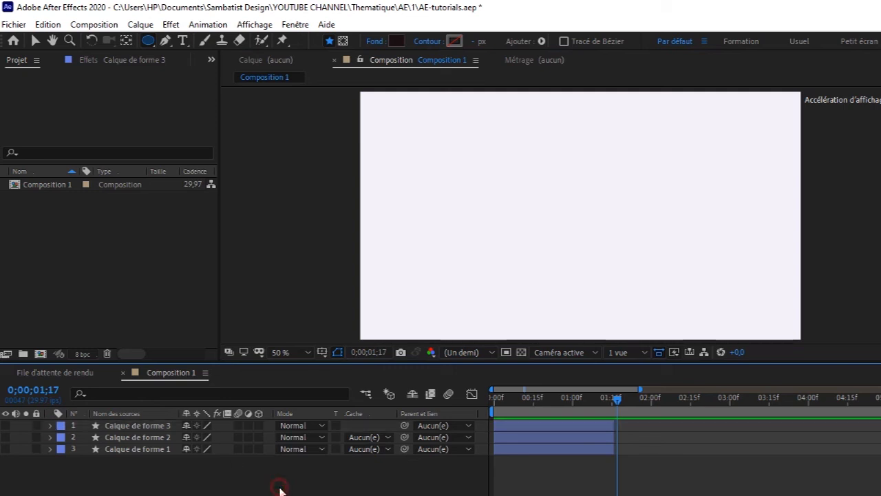
mouse_move(523, 159)
mouse_down()
mouse_move(578, 214)
mouse_move(657, 260)
mouse_up()
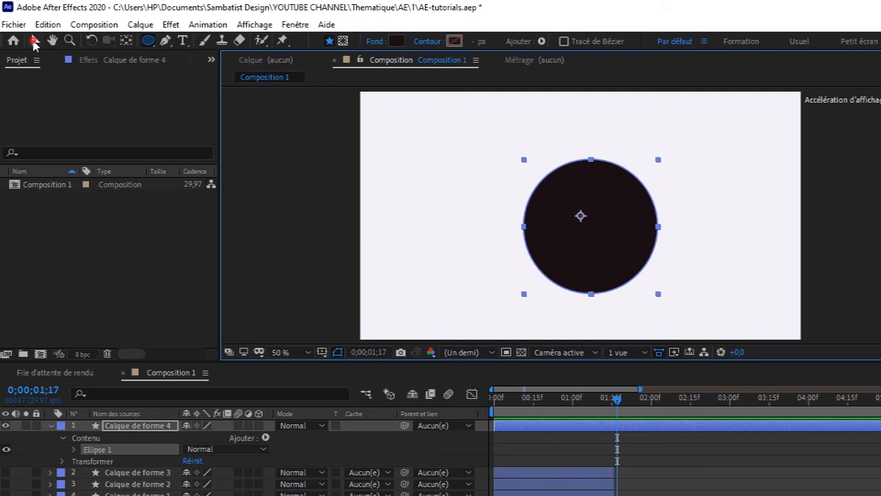
click(33, 41)
drag(621, 202, 607, 180)
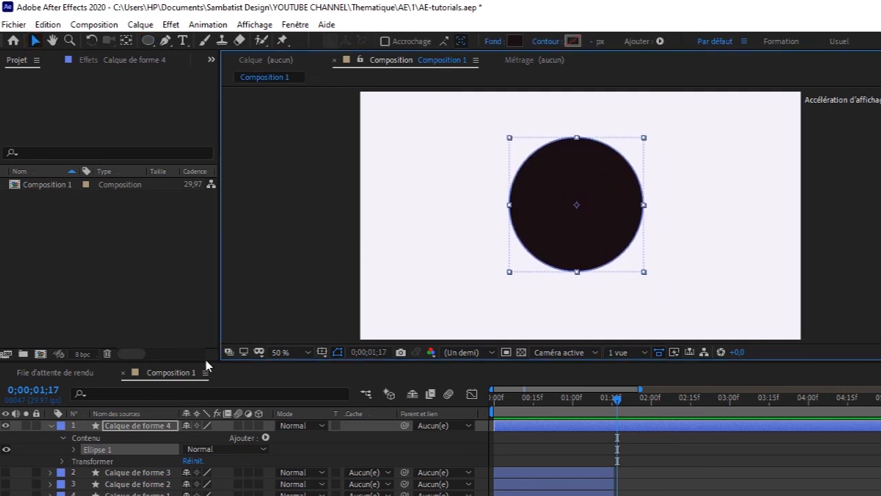
Step: Collapse the new circle layer's contents and reveal only its Opacity property
click(51, 425)
key(t)
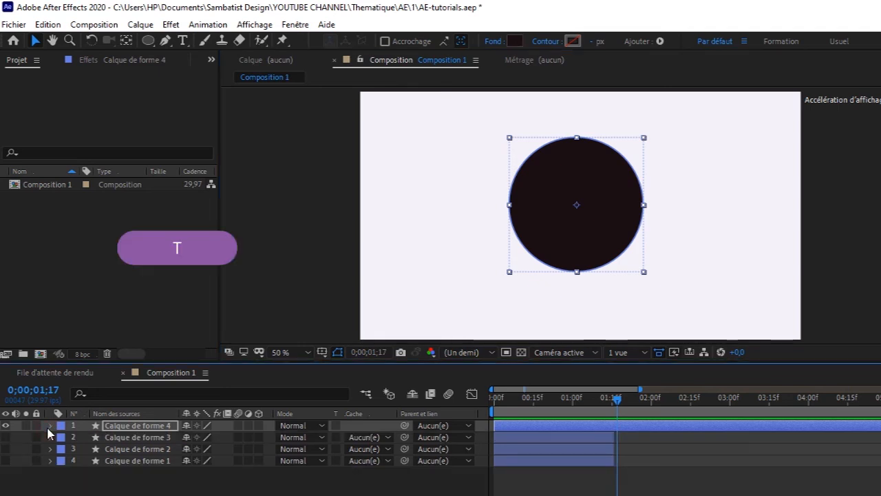
key(t)
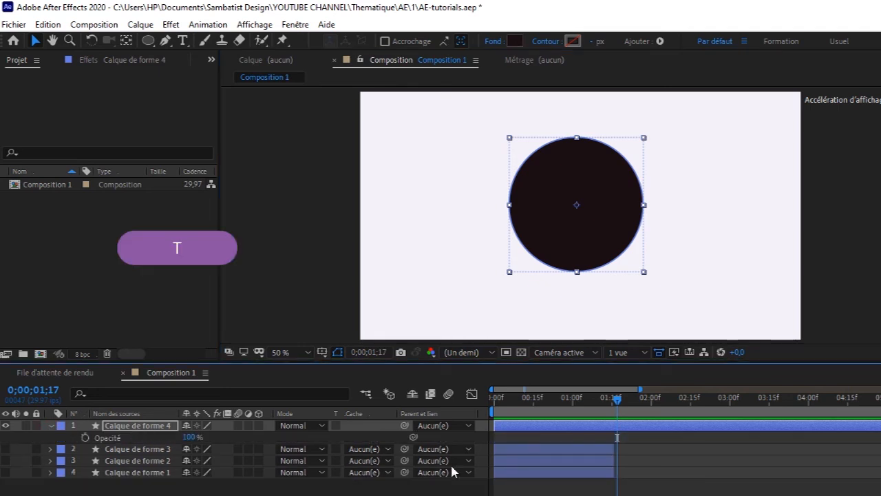
Step: Animate the new circle's opacity from 0% at 0;00;00;00 to 100% at 0;00;00;15 with two keyframes
click(532, 406)
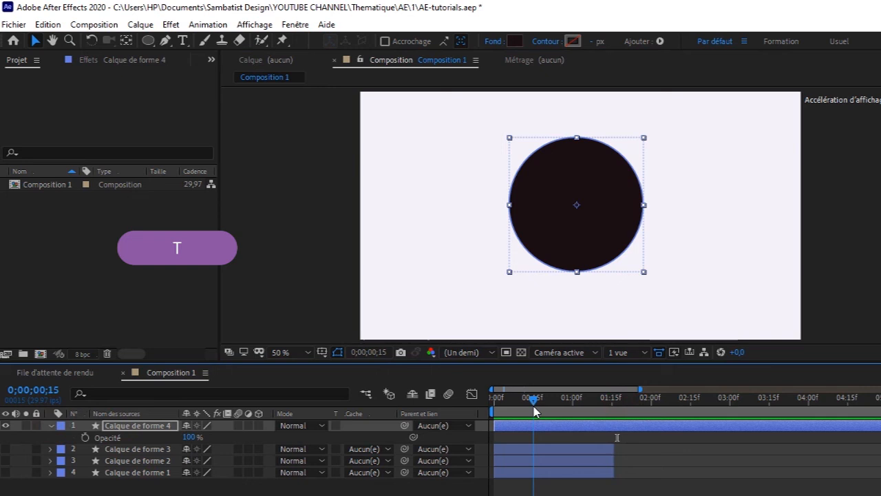
click(86, 438)
key(Home)
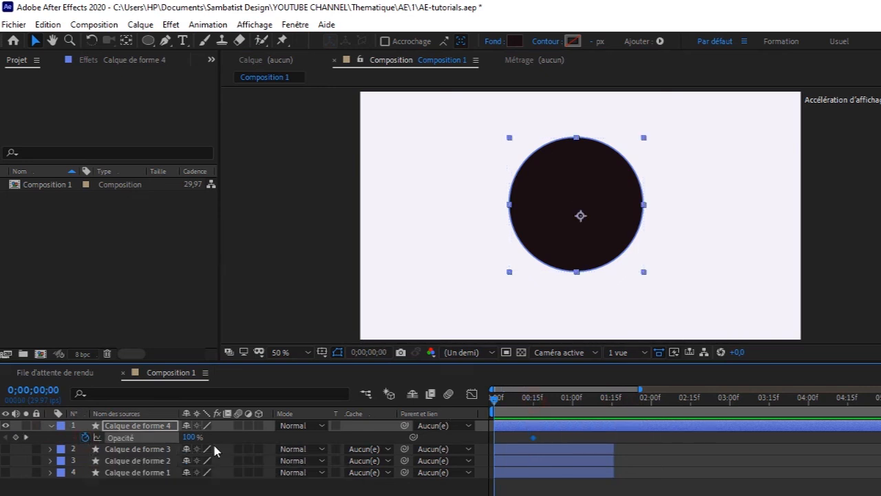
click(189, 437)
text(0)
key(Return)
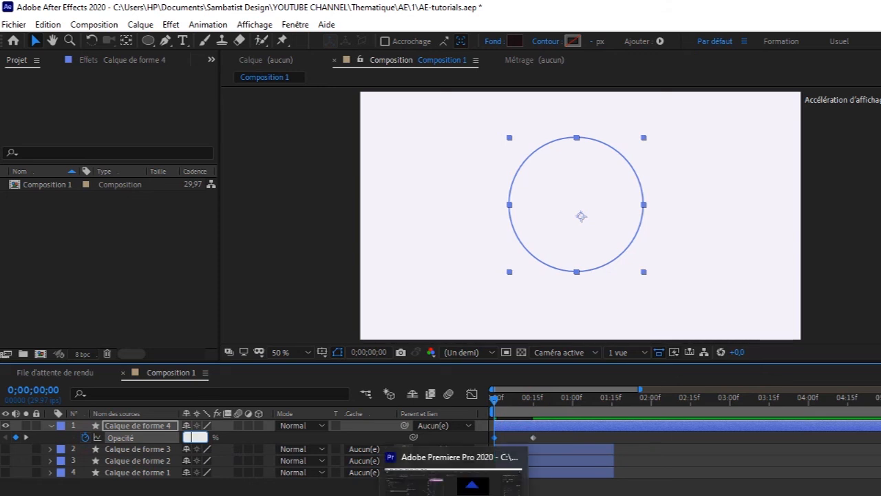
text(0)
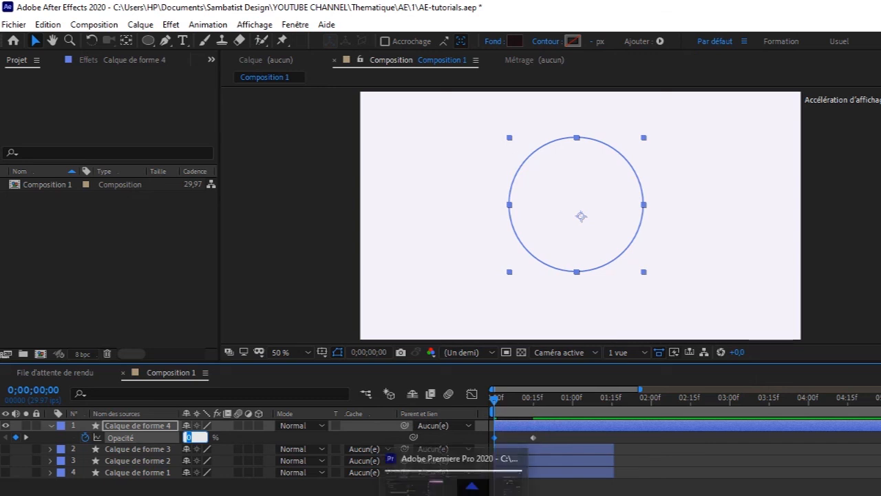
click(559, 409)
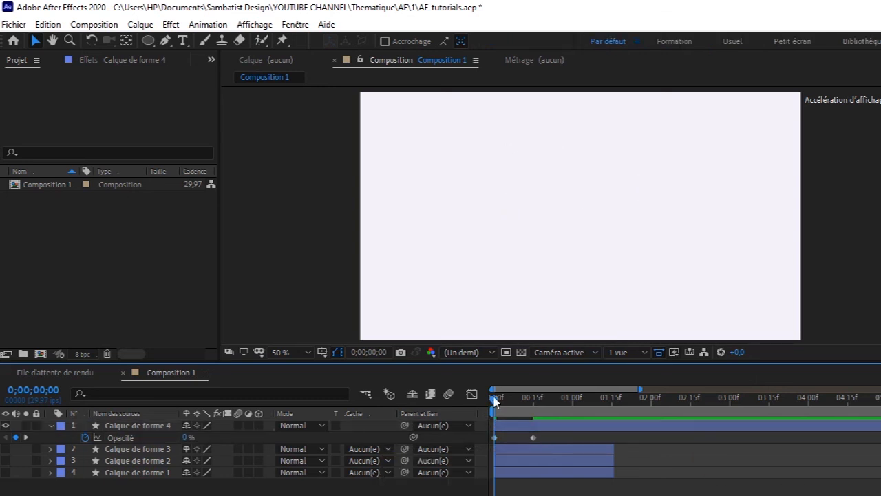
Step: Split the circle layer at 0;00;01;16 and delete the part after the cut
drag(496, 397, 613, 405)
key(ctrl+shift+d)
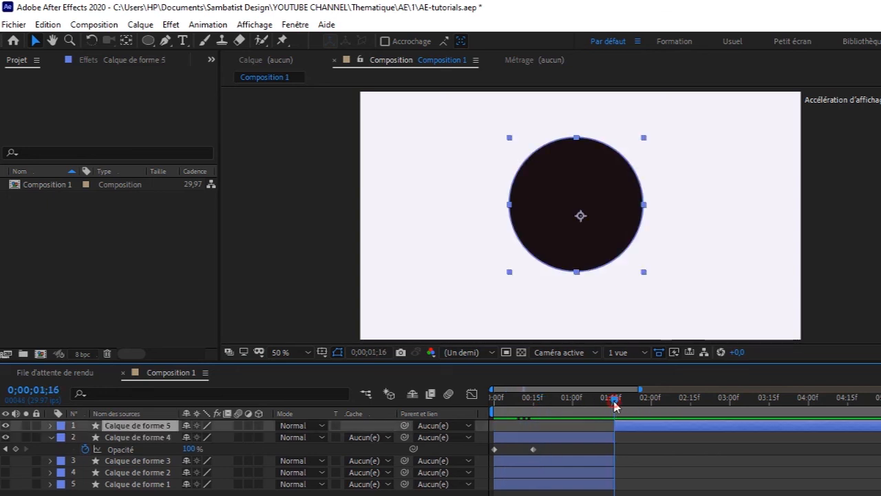
key(Delete)
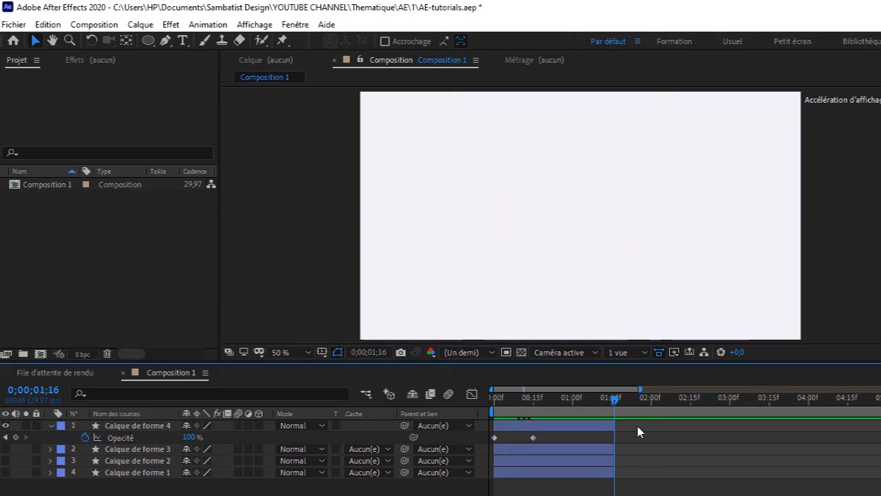
Step: In the graph editor, reshape the circle's Opacity speed graph into a narrow central peak by easing both keyframes with strong influence
drag(553, 408, 491, 415)
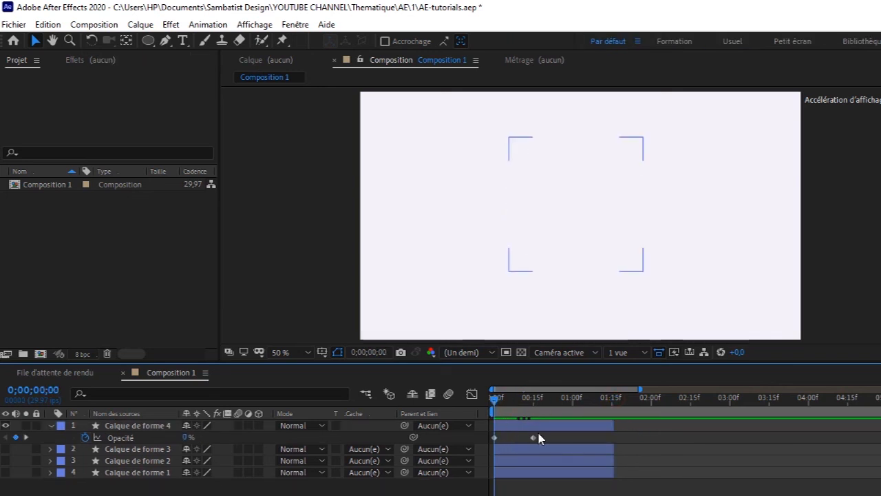
drag(546, 438, 493, 442)
click(493, 406)
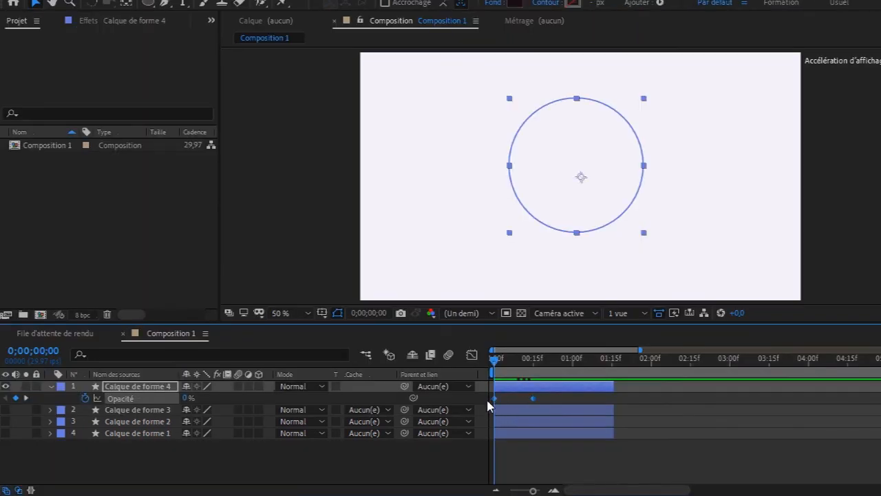
click(471, 355)
mouse_move(534, 390)
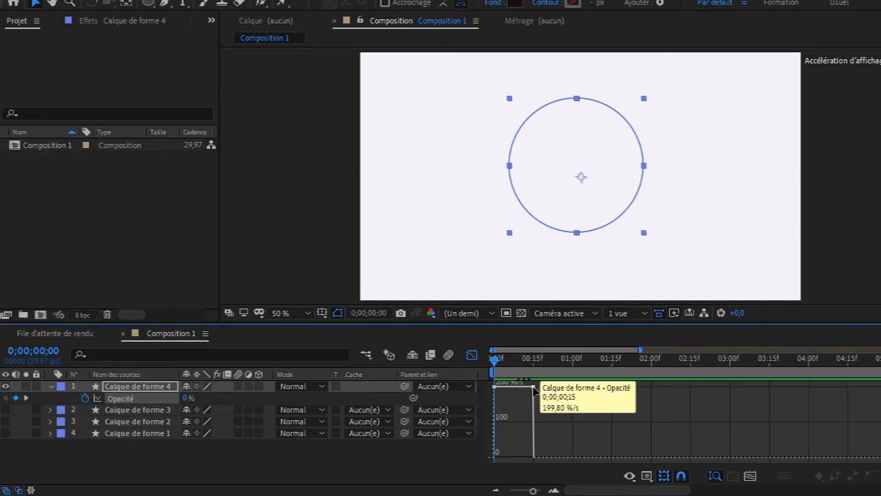
drag(535, 390, 515, 459)
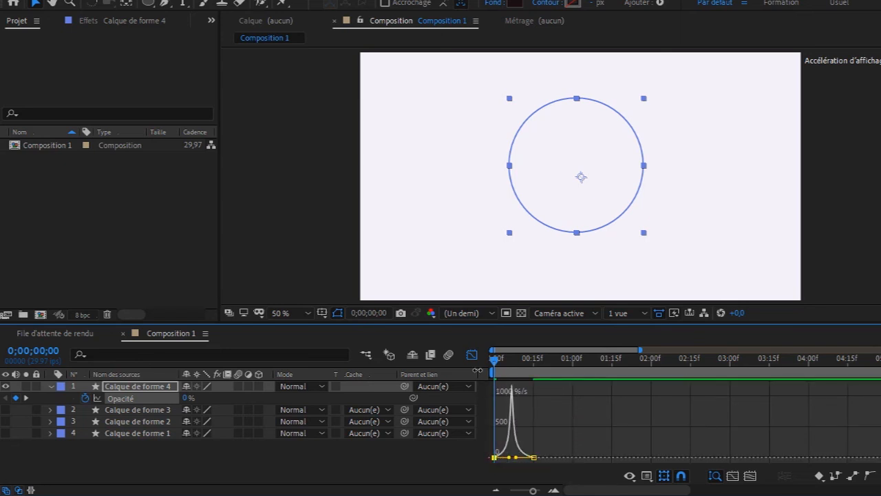
Step: Preview the fade outside the graph editor and slow it by moving the ending Opacity keyframe to about 0;00;01;02
click(472, 355)
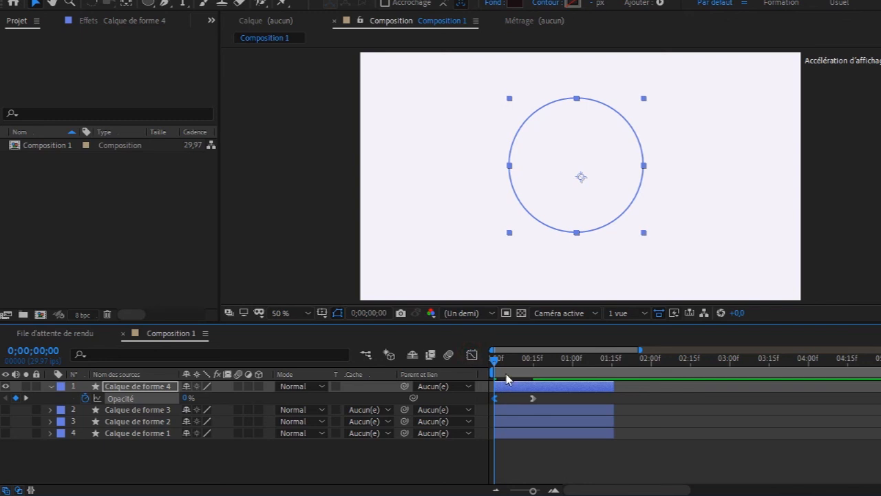
key(space)
key(space)
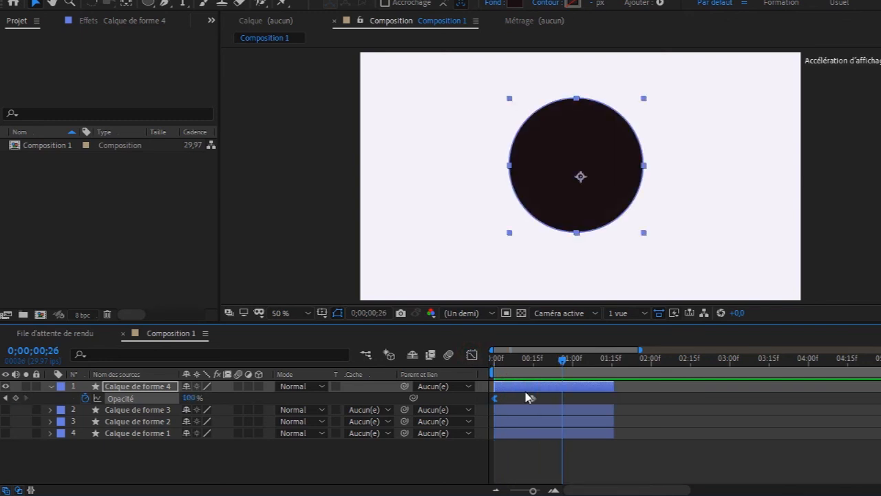
drag(532, 397, 576, 397)
key(Home)
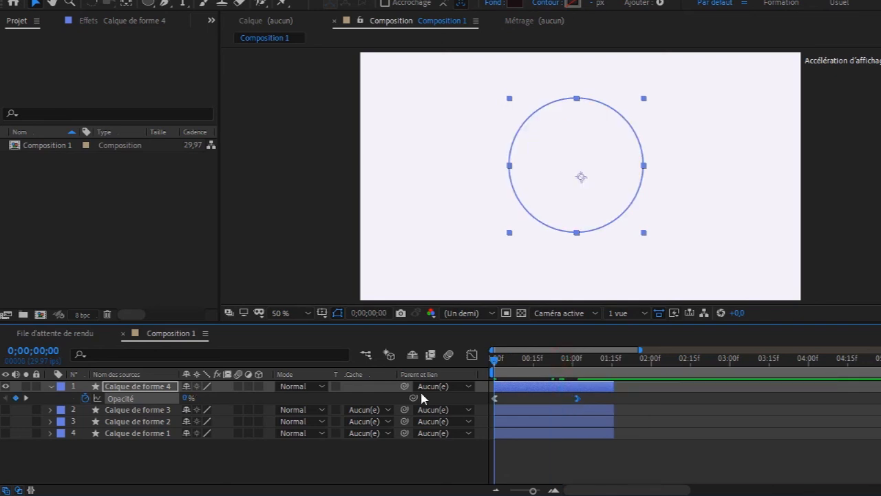
key(space)
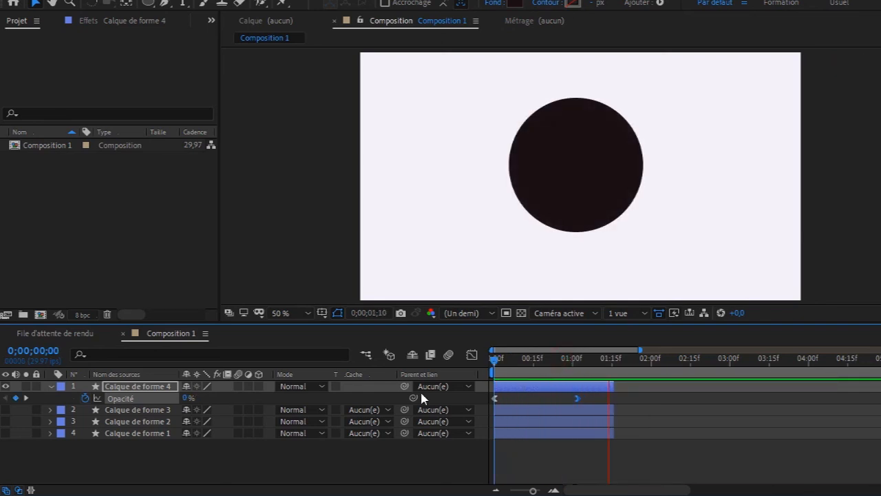
key(space)
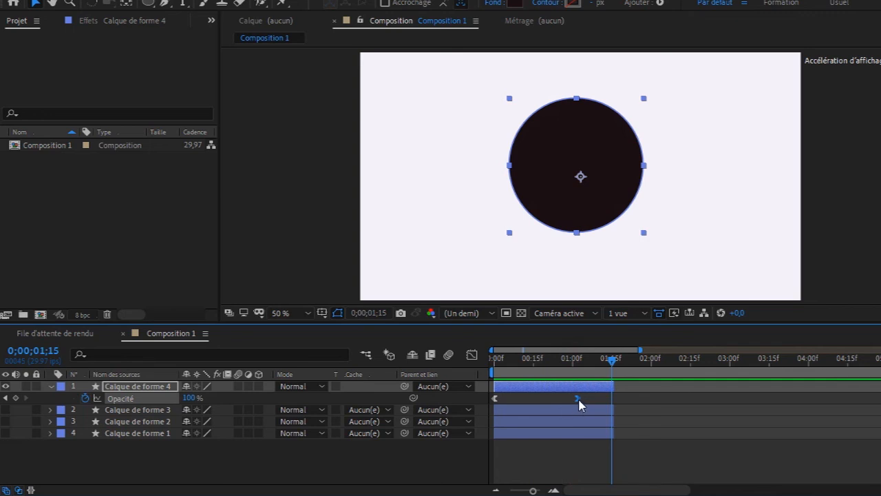
Step: Nudge the ending Opacity keyframe about one frame later and replay the fade from the start
drag(578, 398, 581, 399)
drag(611, 362, 486, 368)
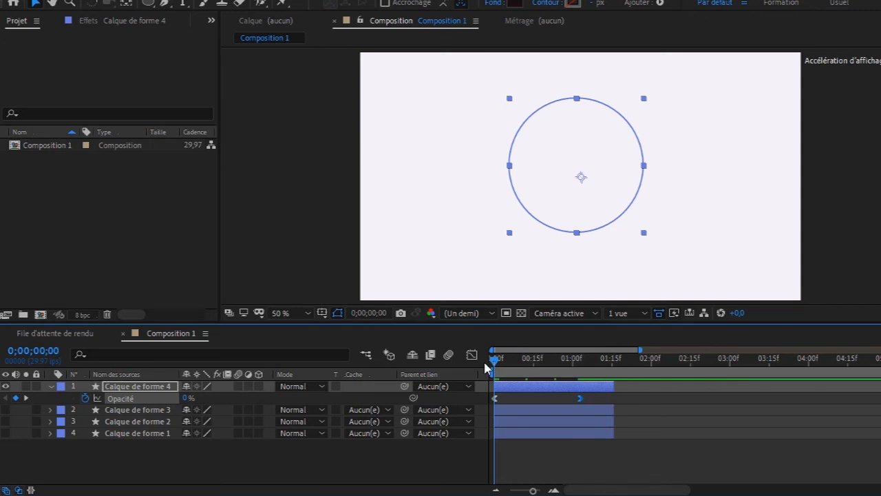
key(space)
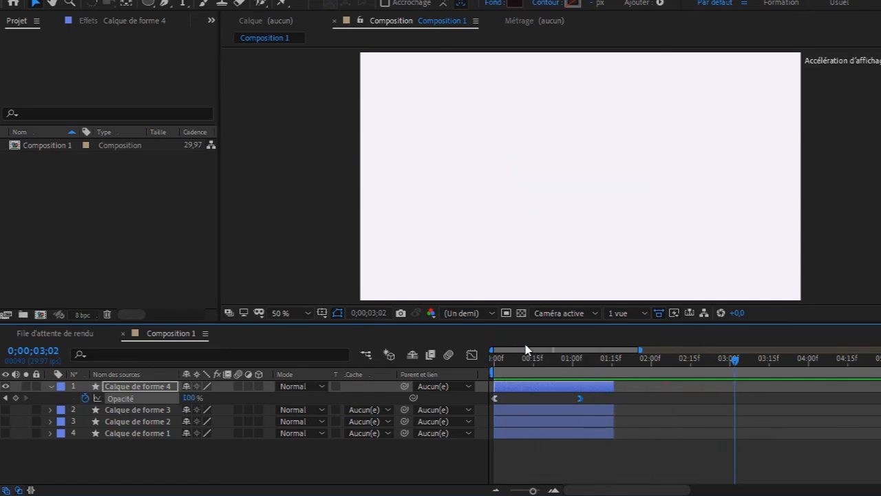
key(space)
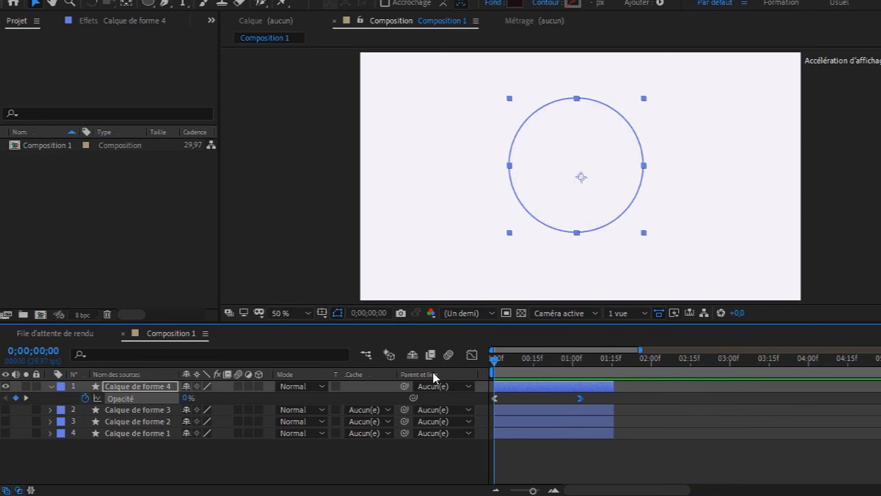
Step: Collapse the circle layer's properties and play the finished fade-in once more
click(49, 386)
key(space)
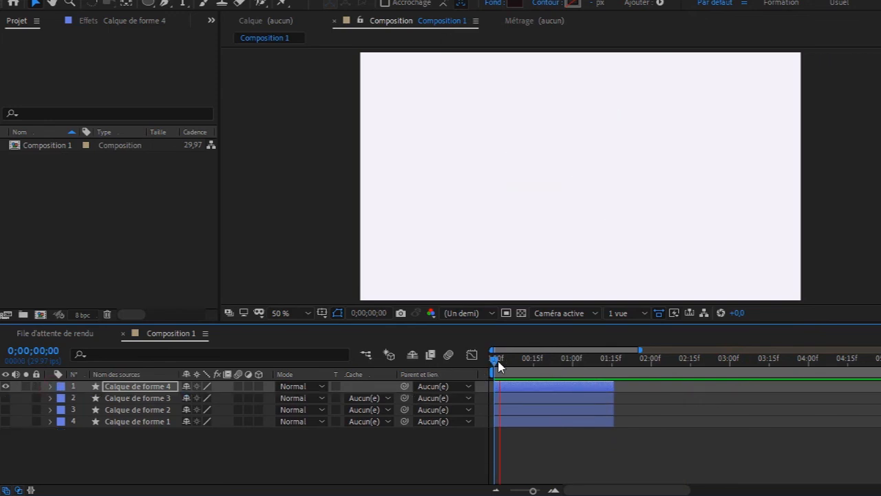
key(space)
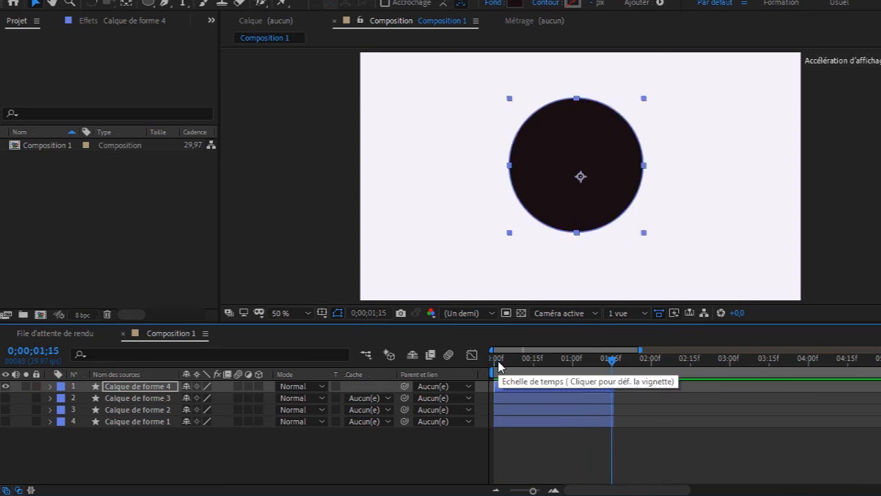